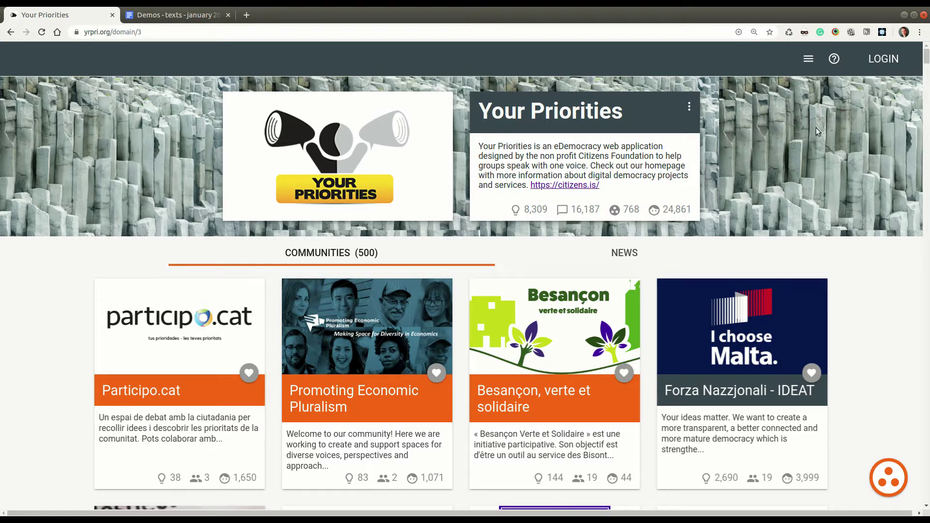
Step: Start adding a community and switch the sign-in popup to new-user registration
{"action": "left_click", "coordinate": [689, 108]}
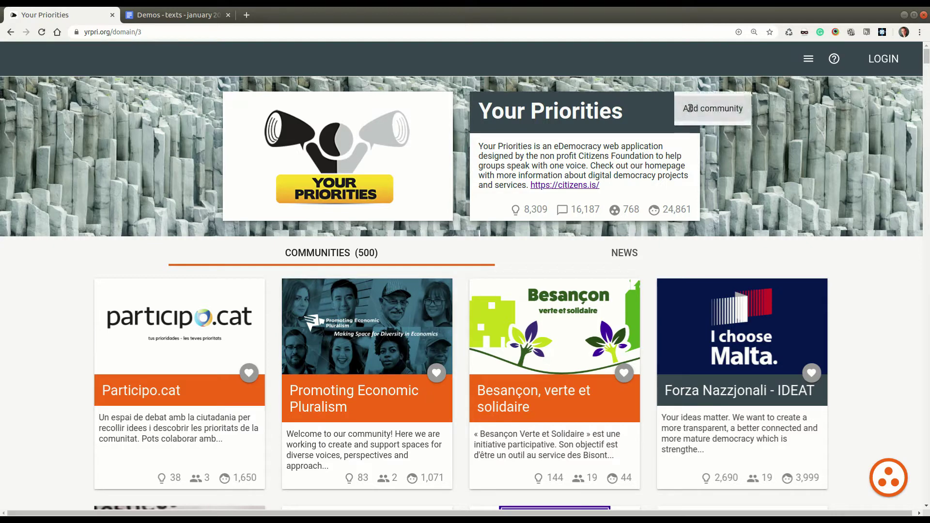
{"action": "left_click", "coordinate": [725, 111]}
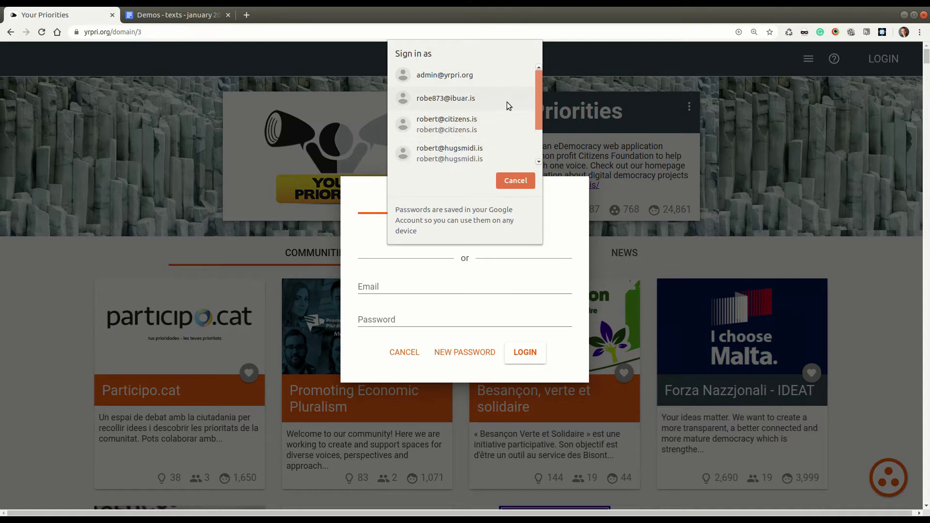
{"action": "left_click", "coordinate": [522, 180]}
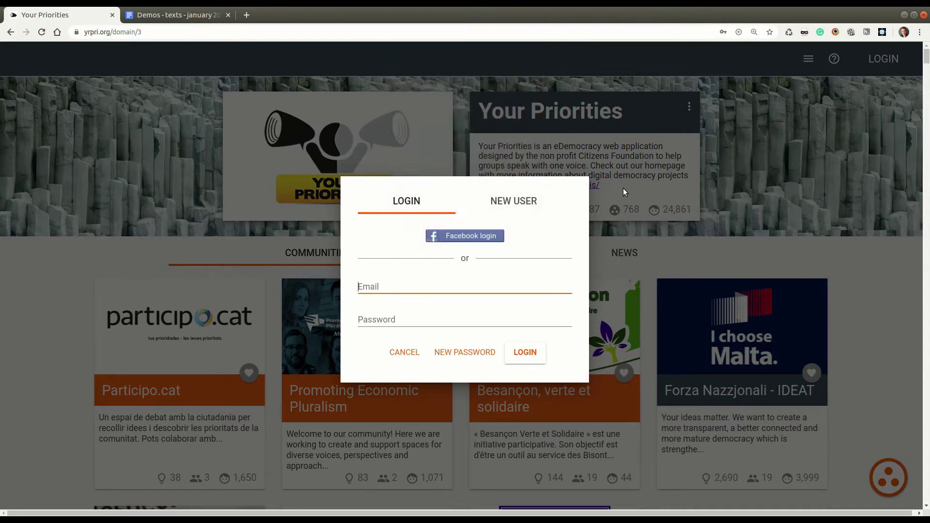
{"action": "left_click", "coordinate": [527, 203]}
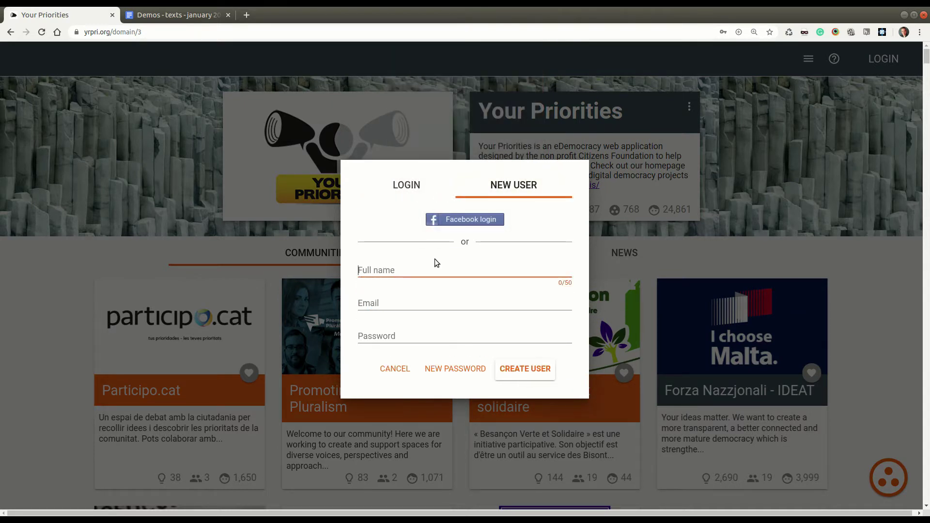
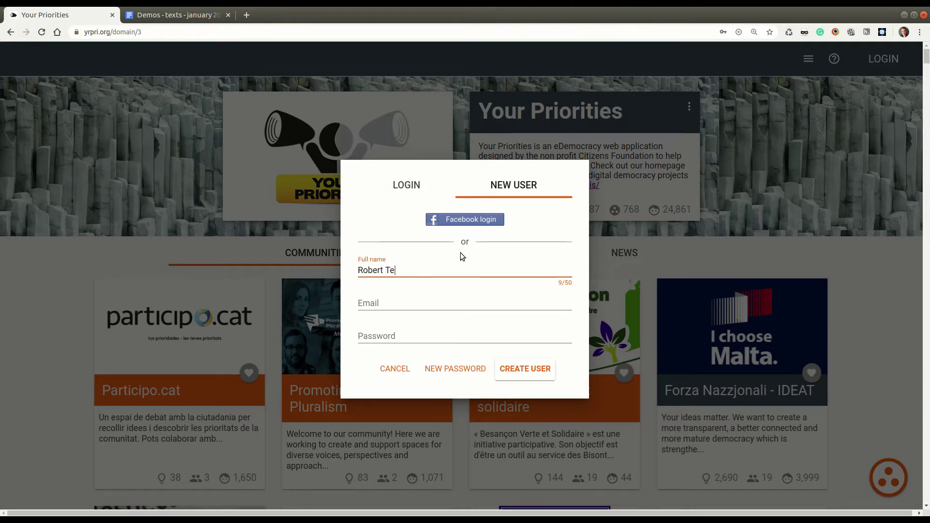
Step: Register a new account with the user's full name, e-mail address and a password
{"action": "key", "text": "Tab"}
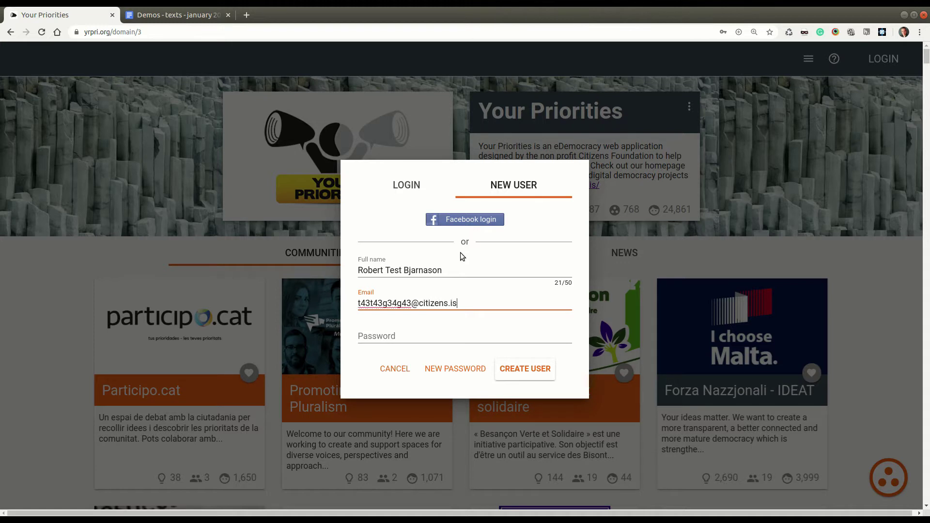
{"action": "key", "text": "Tab"}
{"action": "type", "text": "•••••••••••••"}
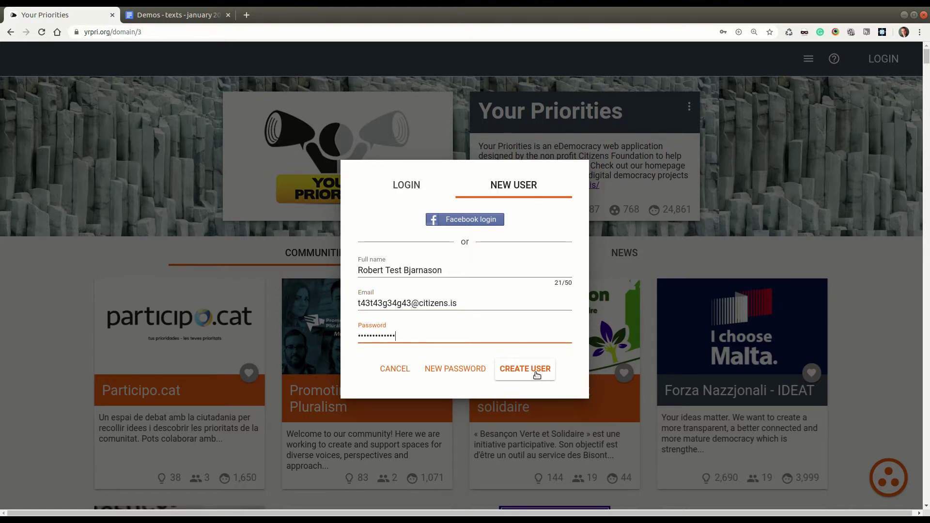
{"action": "left_click", "coordinate": [537, 375]}
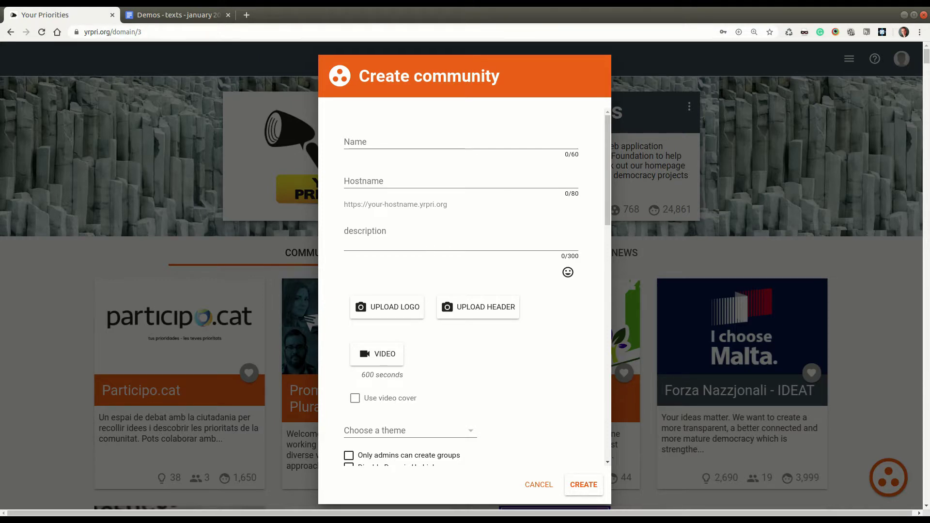
Step: Copy 'DEMO - Better policies for disabled people' from Google Docs into the community Name field
{"action": "left_click", "coordinate": [190, 18]}
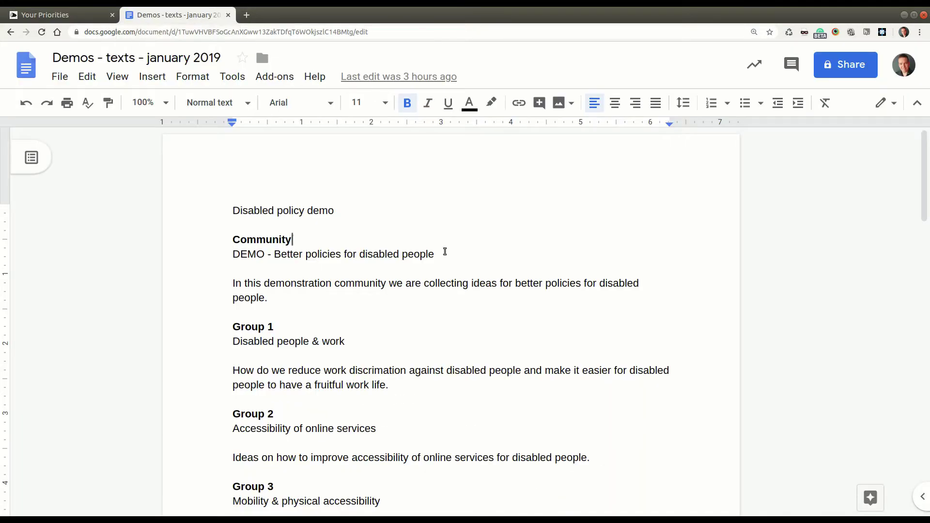
{"action": "left_click_drag", "start_coordinate": [435, 255], "coordinate": [232, 255]}
{"action": "key", "text": "ctrl+c"}
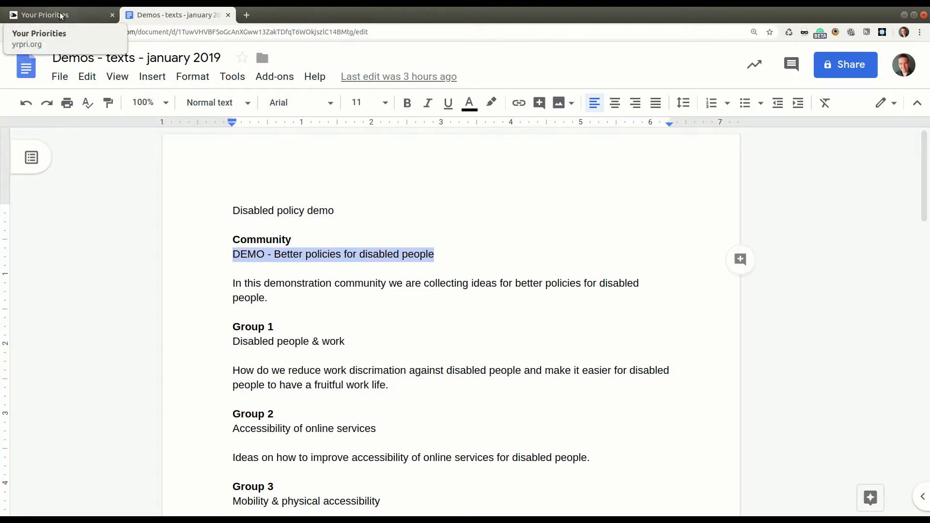
{"action": "left_click", "coordinate": [53, 15]}
{"action": "left_click", "coordinate": [416, 146]}
{"action": "key", "text": "ctrl+v"}
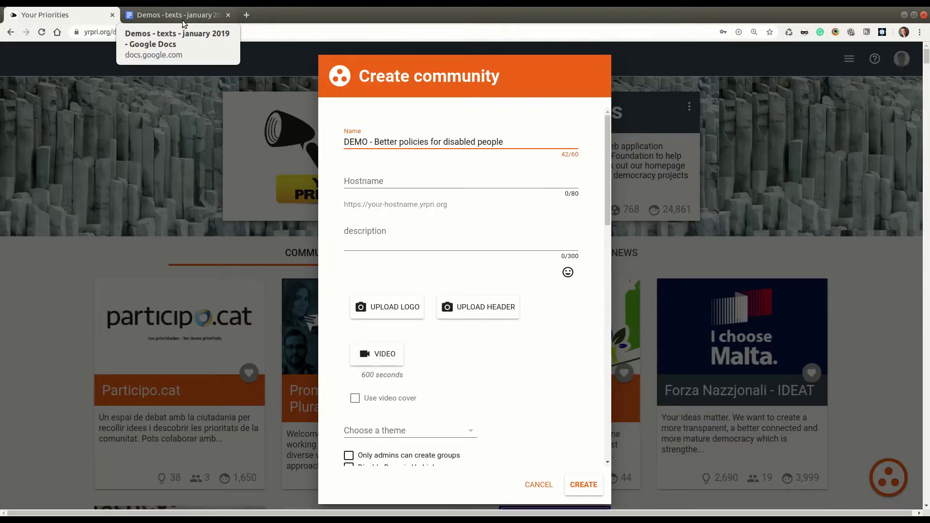
Step: Paste the description paragraph from Google Docs and set hostname demo-policy-disabled-543543543
{"action": "left_click", "coordinate": [182, 15]}
{"action": "left_click", "coordinate": [327, 305]}
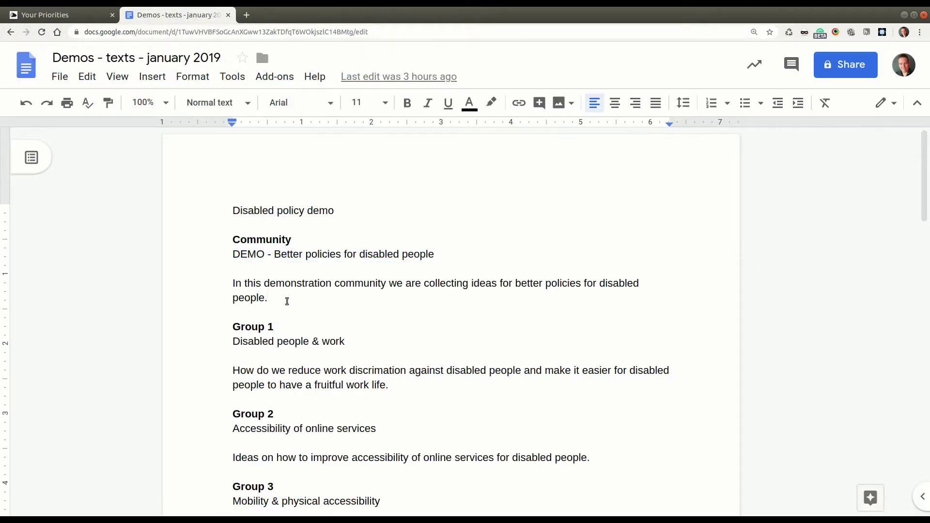
{"action": "left_click_drag", "start_coordinate": [287, 301], "coordinate": [224, 288]}
{"action": "left_click", "coordinate": [53, 14]}
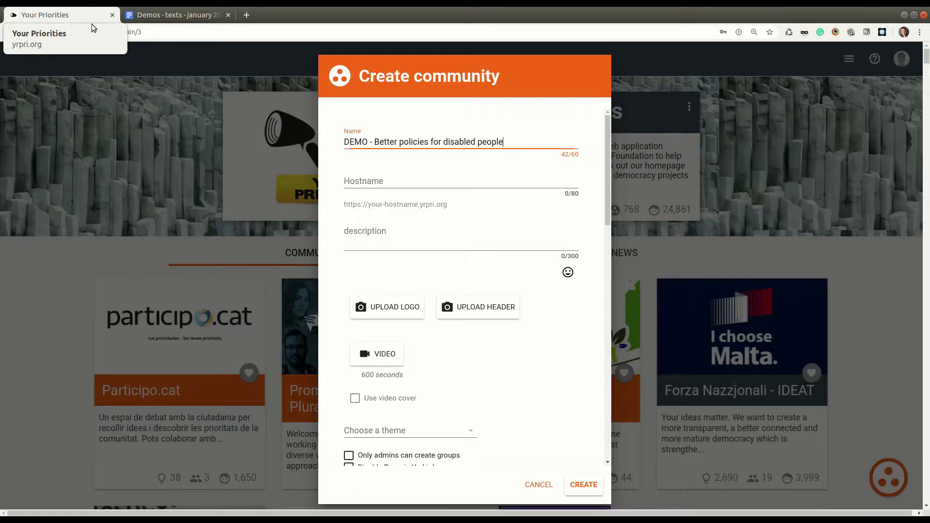
{"action": "left_click", "coordinate": [388, 238]}
{"action": "key", "text": "ctrl+v"}
{"action": "left_click", "coordinate": [382, 179]}
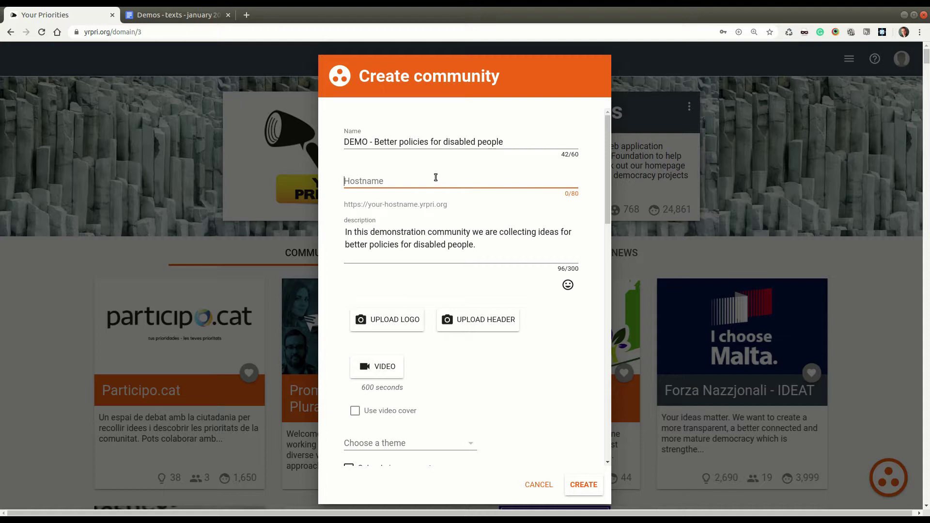
{"action": "type", "text": "demo-"}
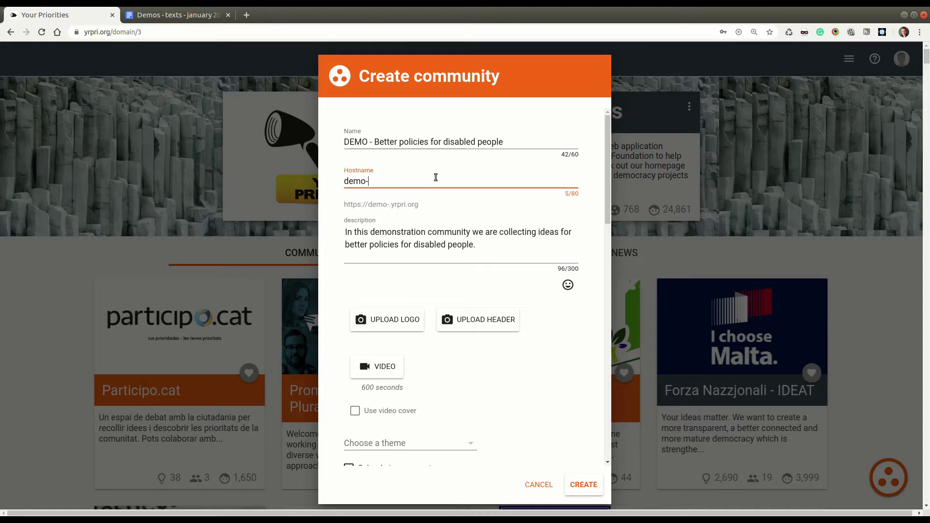
{"action": "type", "text": "policy-"}
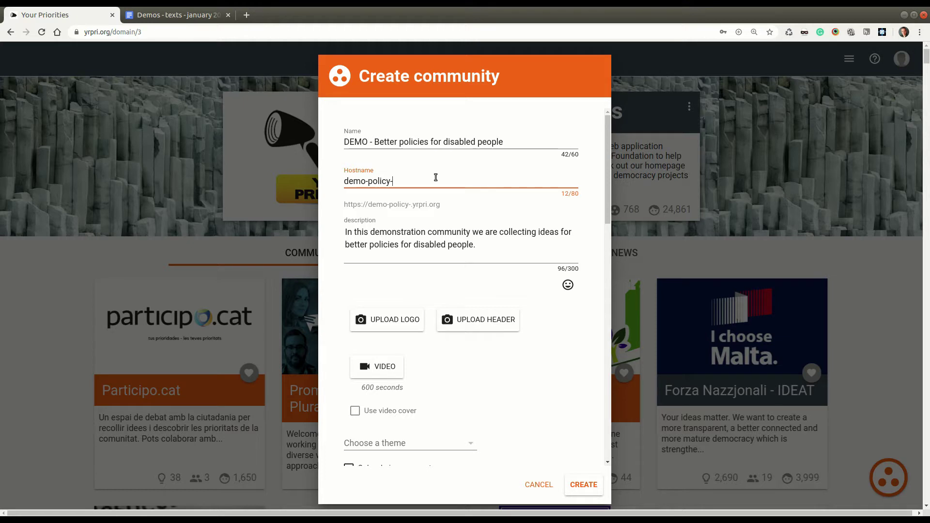
{"action": "type", "text": "disabled-543543543"}
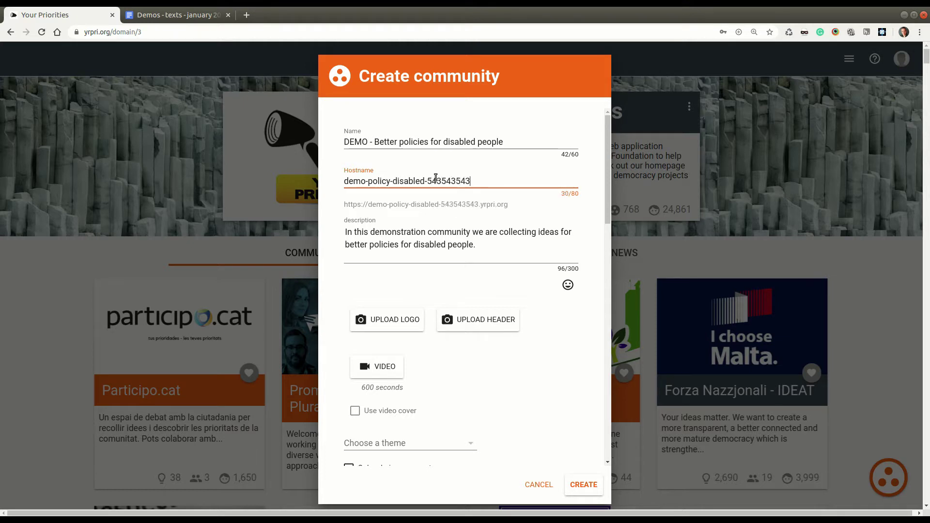
Step: Upload a logo image for the community
{"action": "scroll", "coordinate": [545, 335], "scroll_direction": "down", "scroll_amount": 3}
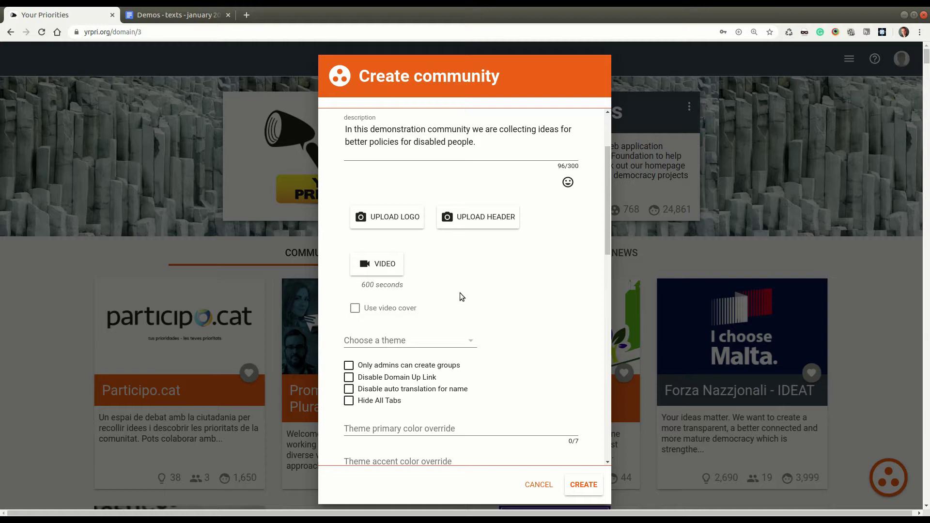
{"action": "left_click", "coordinate": [394, 215]}
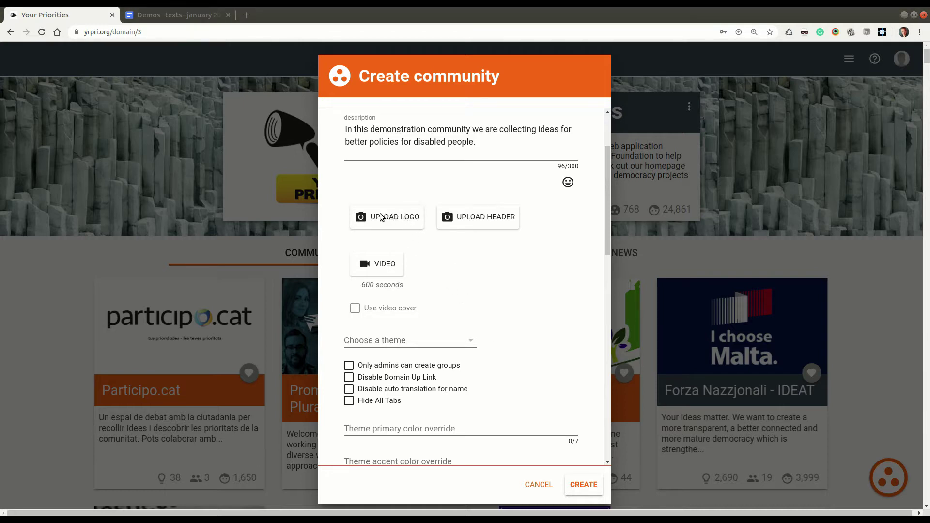
{"action": "key", "text": "Return"}
Step: Tick 'Only admins can create groups' and 'Hide All Tabs', leaving other optional fields empty
{"action": "scroll", "coordinate": [484, 356], "scroll_direction": "down", "scroll_amount": 1}
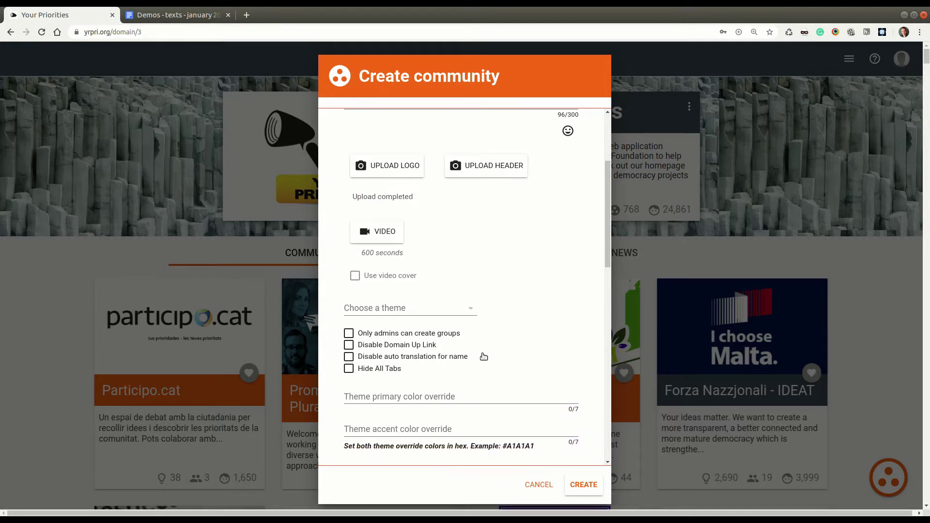
{"action": "left_click", "coordinate": [450, 333]}
{"action": "left_click", "coordinate": [393, 373]}
{"action": "scroll", "coordinate": [558, 383], "scroll_direction": "down", "scroll_amount": 5}
{"action": "scroll", "coordinate": [560, 403], "scroll_direction": "down", "scroll_amount": 1}
{"action": "scroll", "coordinate": [560, 403], "scroll_direction": "up", "scroll_amount": 1}
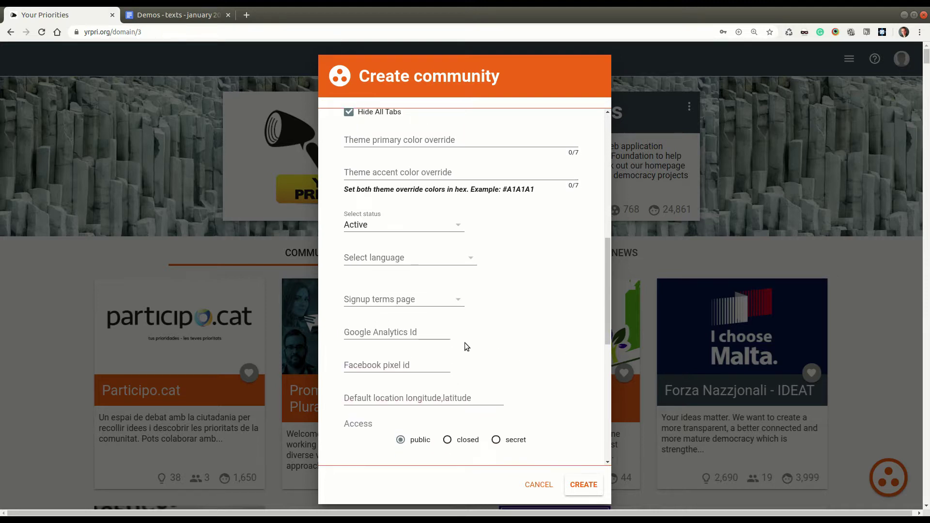
{"action": "left_click", "coordinate": [394, 331]}
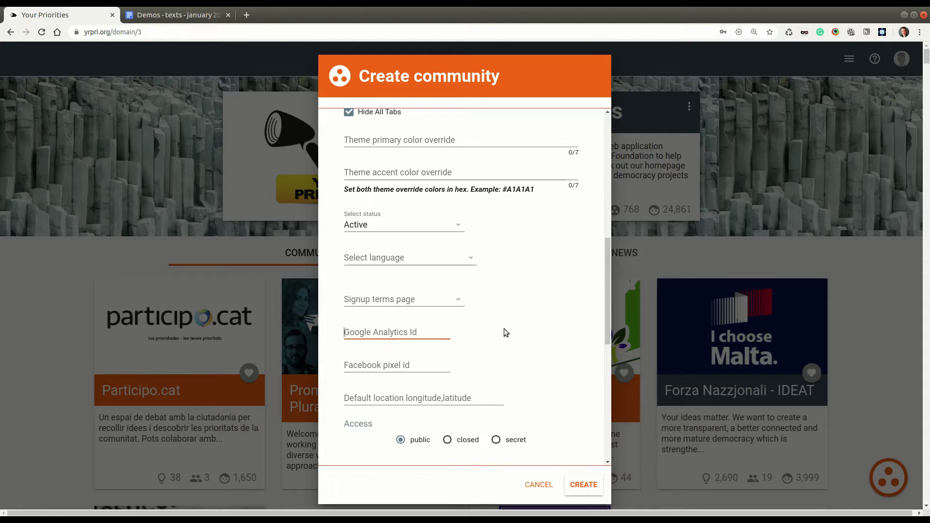
{"action": "scroll", "coordinate": [506, 332], "scroll_direction": "down", "scroll_amount": 5}
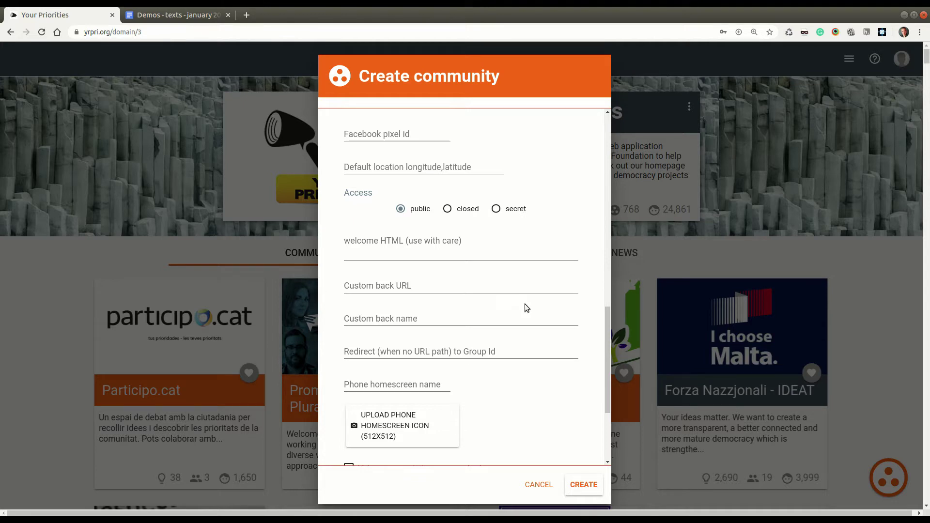
{"action": "scroll", "coordinate": [524, 307], "scroll_direction": "down", "scroll_amount": 3}
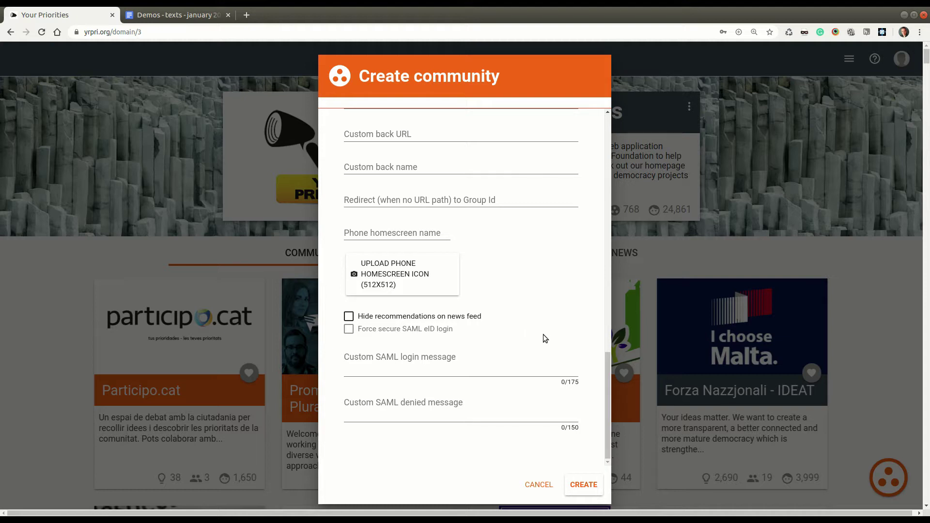
Step: Create the community, then start a new group with the orange + button
{"action": "left_click", "coordinate": [587, 485]}
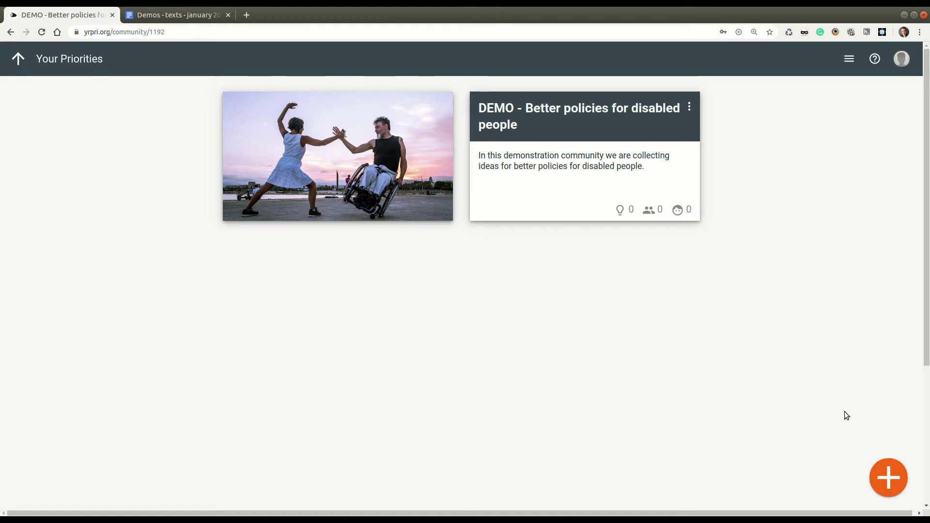
{"action": "left_click", "coordinate": [889, 479]}
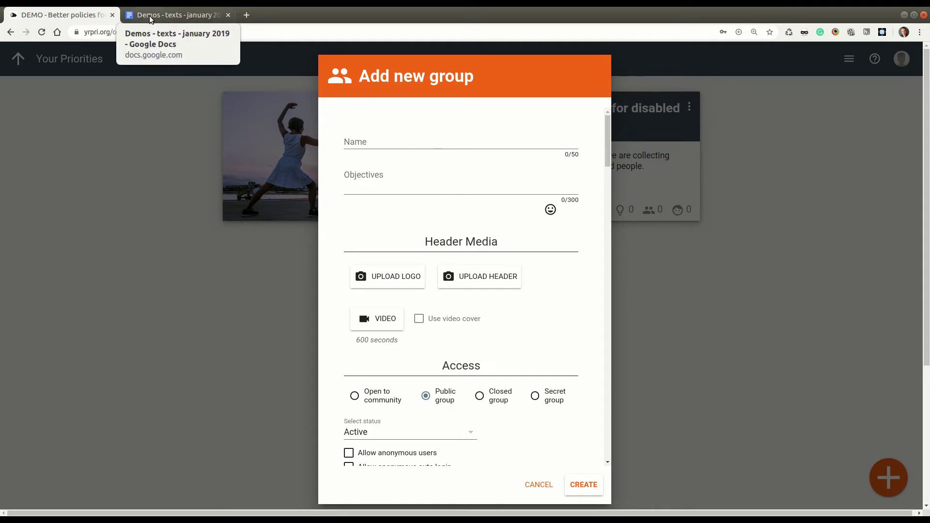
Step: Copy 'Disabled people & work' from Google Docs into the group Name field
{"action": "left_click", "coordinate": [174, 15]}
{"action": "left_click", "coordinate": [378, 315]}
{"action": "left_click_drag", "start_coordinate": [363, 341], "coordinate": [210, 340]}
{"action": "key", "text": "ctrl+c"}
{"action": "left_click", "coordinate": [62, 14]}
{"action": "left_click", "coordinate": [382, 137]}
{"action": "key", "text": "ctrl+v"}
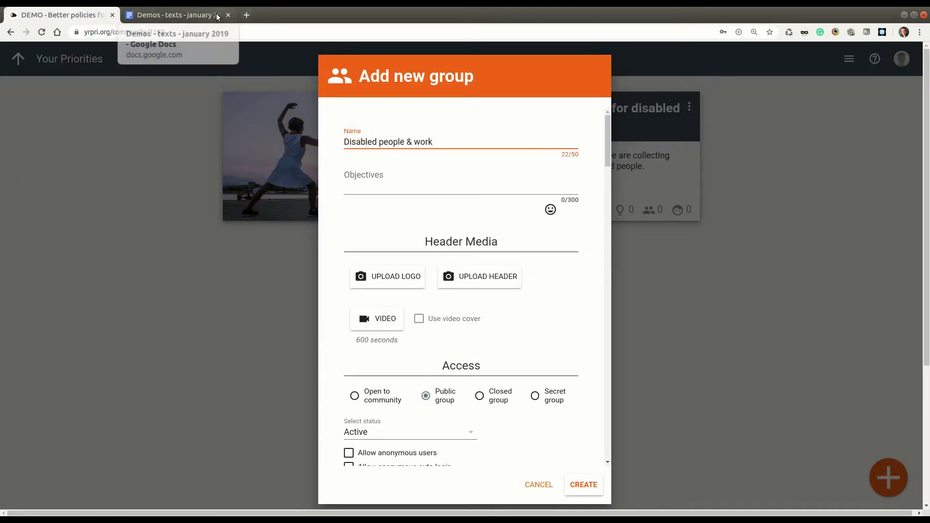
Step: Paste the first group's objective sentence and choose a logo image for the group
{"action": "left_click", "coordinate": [175, 14]}
{"action": "left_click", "coordinate": [412, 337]}
{"action": "left_click_drag", "start_coordinate": [404, 384], "coordinate": [216, 369]}
{"action": "key", "text": "ctrl+c"}
{"action": "left_click", "coordinate": [72, 15]}
{"action": "left_click", "coordinate": [405, 170]}
{"action": "key", "text": "ctrl+v"}
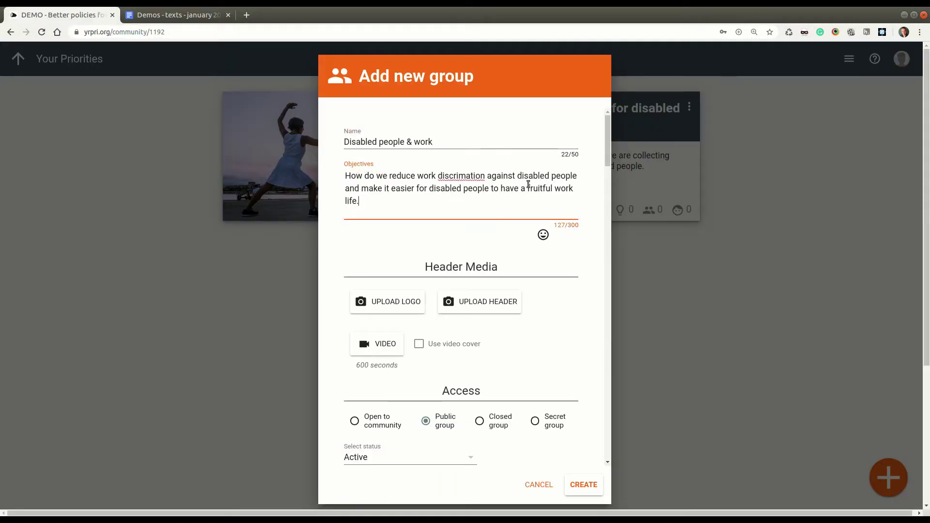
{"action": "left_click", "coordinate": [395, 306]}
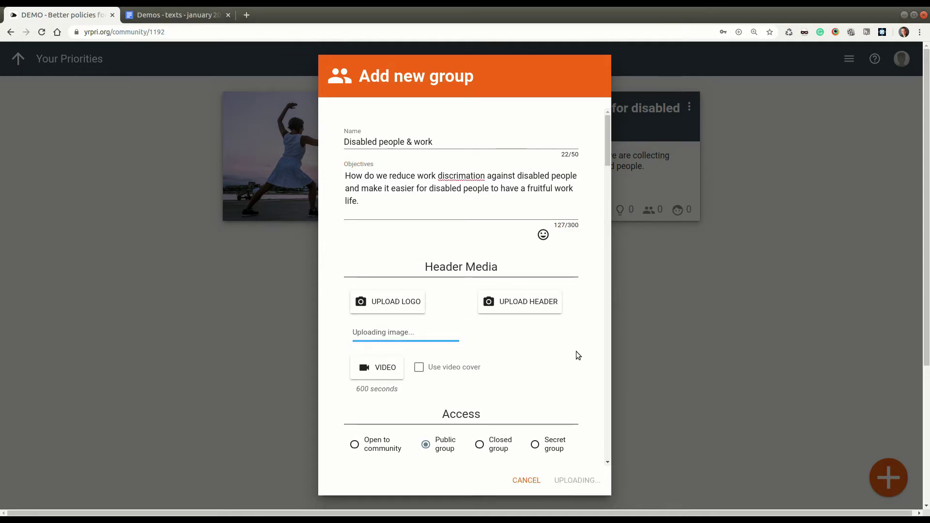
Step: Allow anonymous users and disable location for the group's posts
{"action": "scroll", "coordinate": [556, 362], "scroll_direction": "down", "scroll_amount": 3}
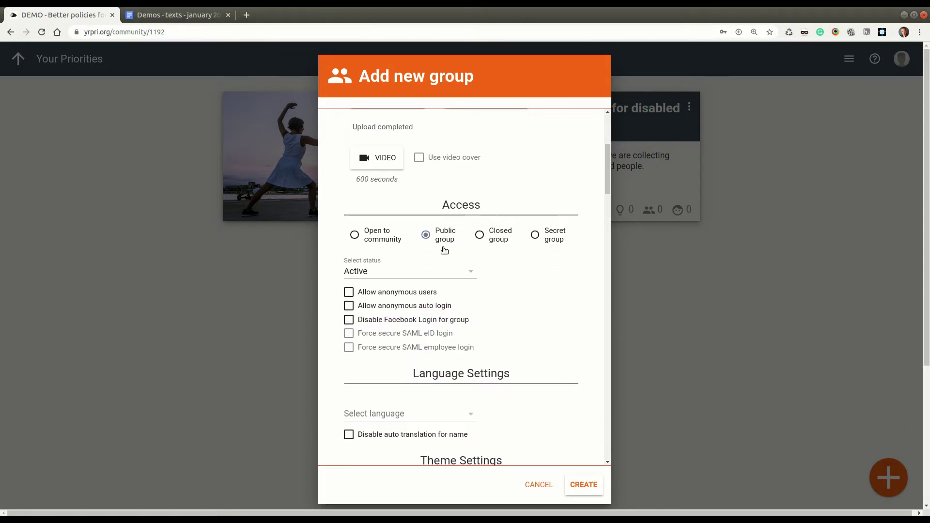
{"action": "left_click", "coordinate": [407, 293]}
{"action": "scroll", "coordinate": [542, 320], "scroll_direction": "down", "scroll_amount": 1}
{"action": "scroll", "coordinate": [542, 320], "scroll_direction": "down", "scroll_amount": 3}
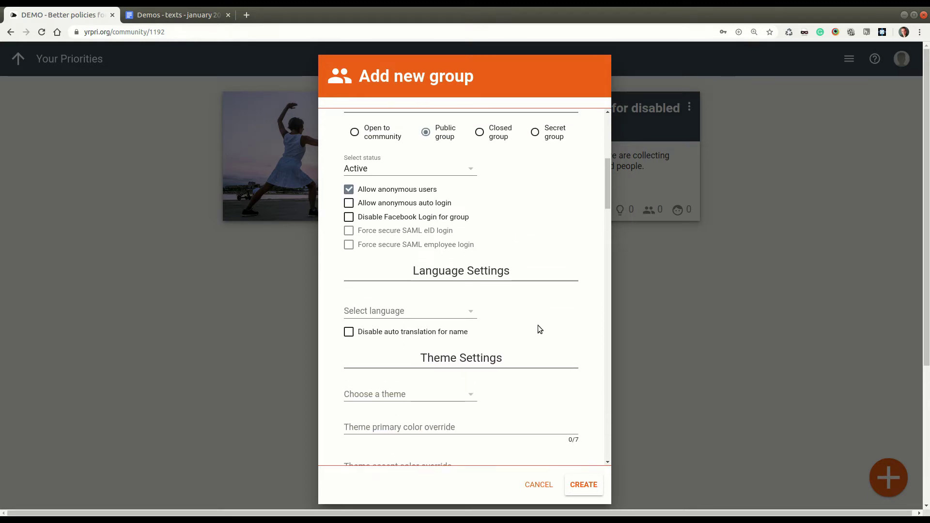
{"action": "scroll", "coordinate": [538, 328], "scroll_direction": "down", "scroll_amount": 5}
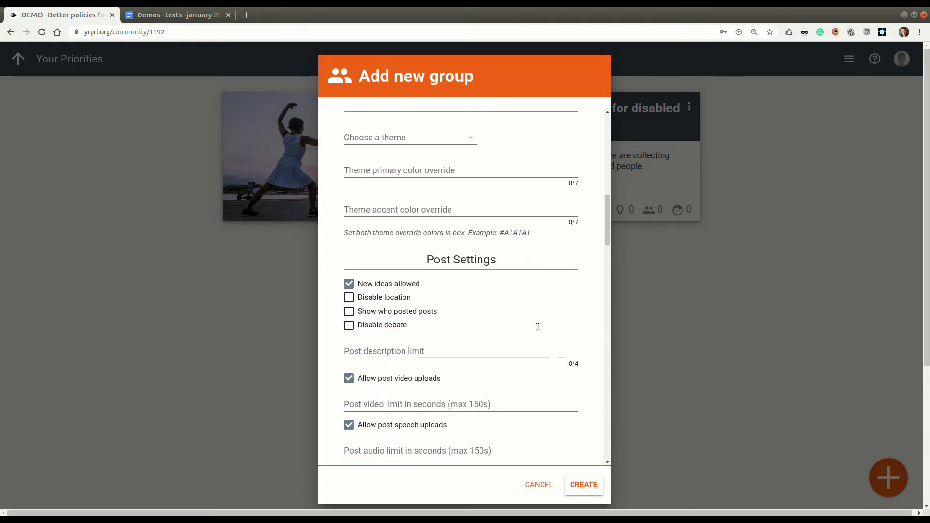
{"action": "left_click", "coordinate": [390, 298]}
{"action": "scroll", "coordinate": [525, 320], "scroll_direction": "down", "scroll_amount": 2}
{"action": "scroll", "coordinate": [528, 329], "scroll_direction": "down", "scroll_amount": 10}
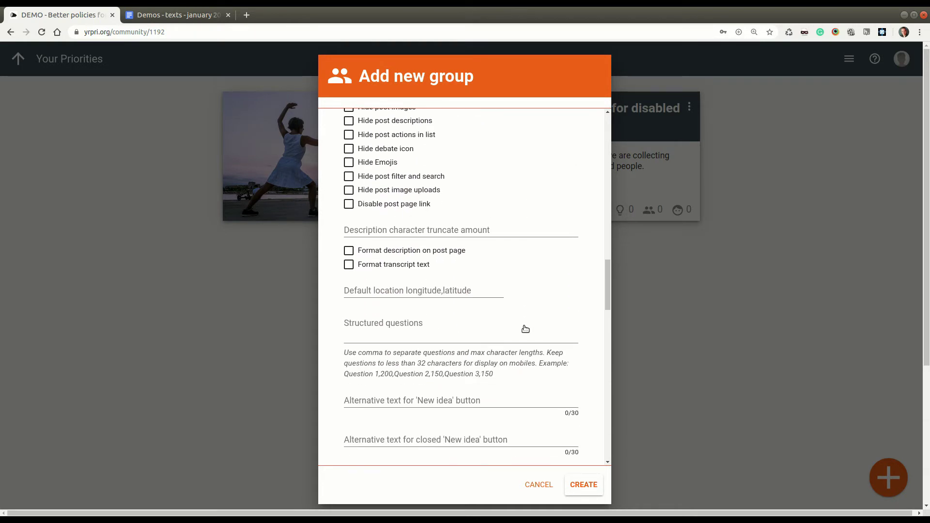
{"action": "scroll", "coordinate": [525, 329], "scroll_direction": "down", "scroll_amount": 6}
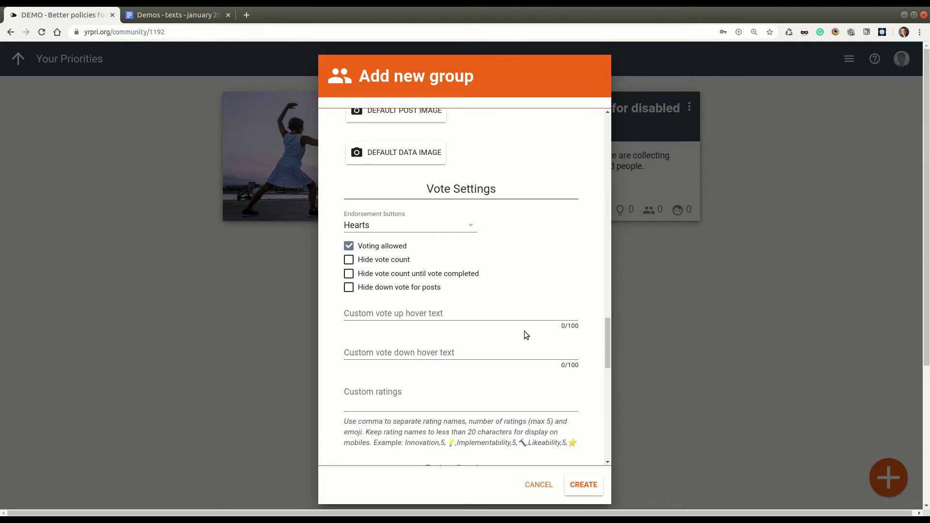
Step: Set endorsements to Thumbs, make new points optional and hide all tabs
{"action": "left_click", "coordinate": [465, 223]}
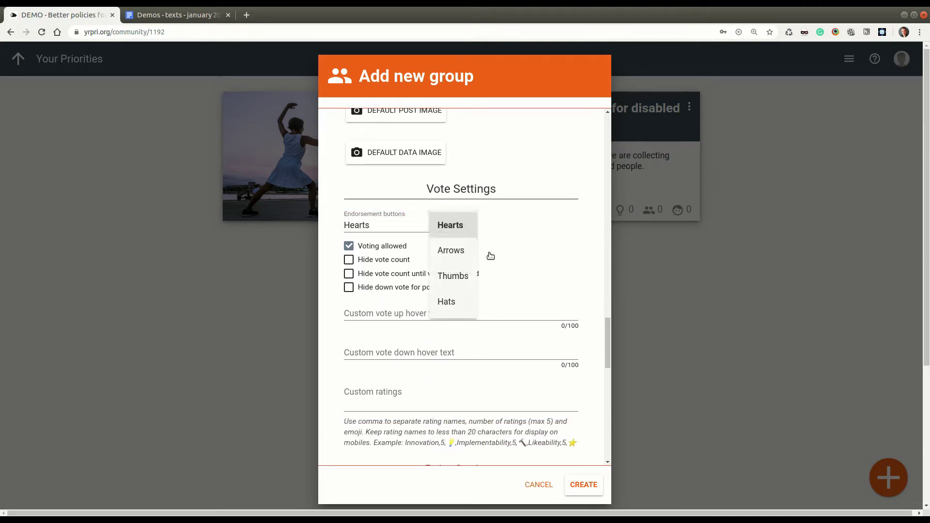
{"action": "left_click", "coordinate": [461, 277]}
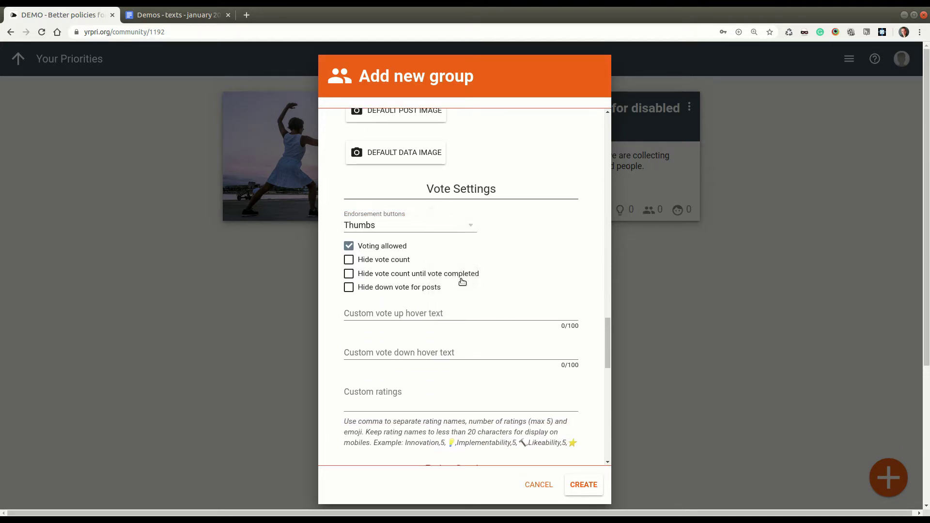
{"action": "scroll", "coordinate": [537, 292], "scroll_direction": "down", "scroll_amount": 3}
{"action": "left_click", "coordinate": [424, 343]}
{"action": "scroll", "coordinate": [539, 357], "scroll_direction": "down", "scroll_amount": 8}
{"action": "left_click", "coordinate": [389, 272]}
Step: Return to the community page, now listing the Disabled people & work group card
{"action": "scroll", "coordinate": [558, 350], "scroll_direction": "down", "scroll_amount": 2}
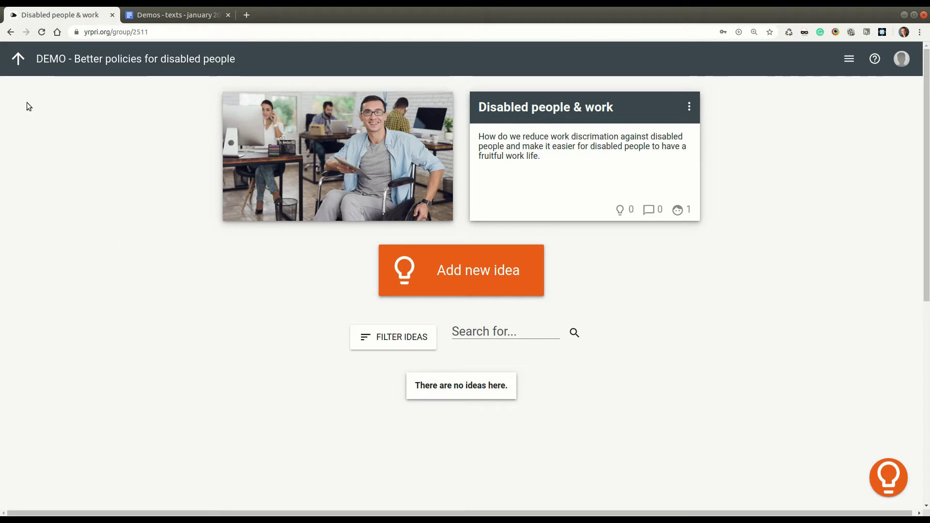
{"action": "left_click", "coordinate": [19, 61]}
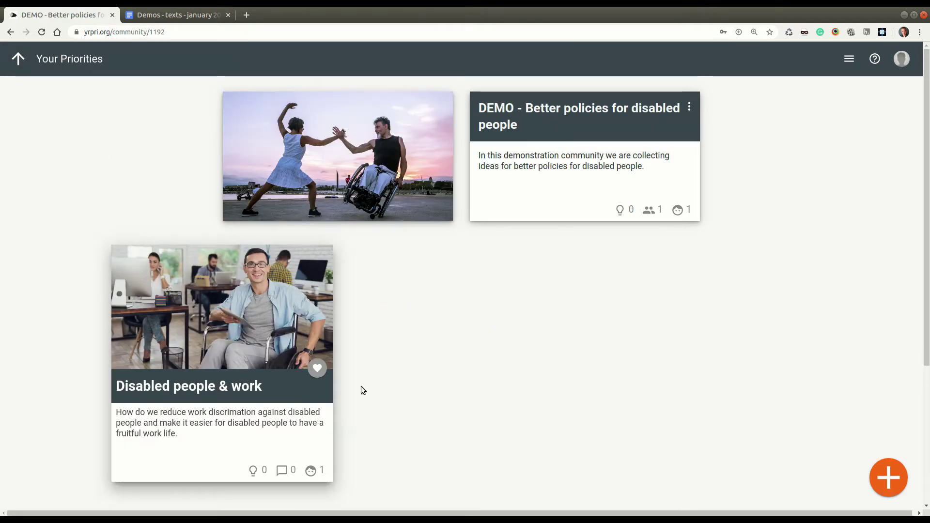
Step: Start another group and paste 'Accessibility of online services' from the document as its name
{"action": "left_click", "coordinate": [888, 477]}
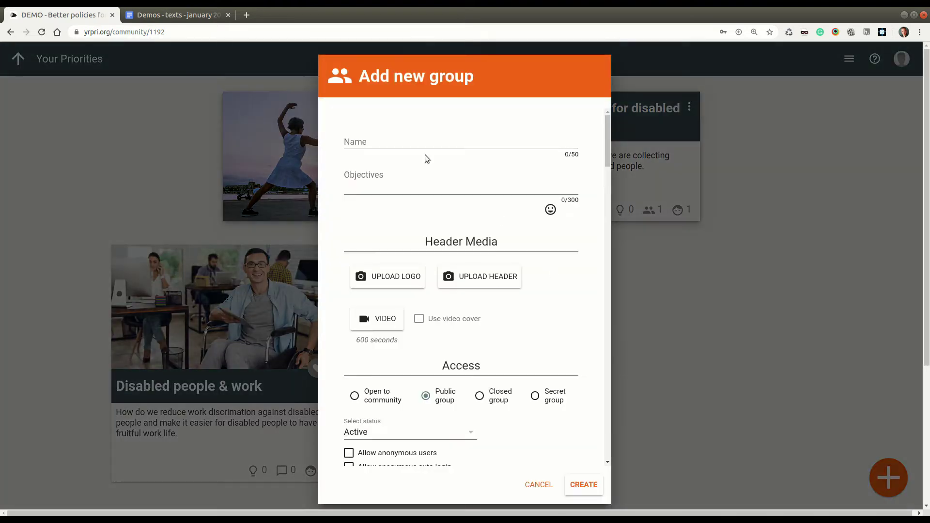
{"action": "left_click", "coordinate": [190, 19]}
{"action": "left_click_drag", "start_coordinate": [398, 428], "coordinate": [233, 429]}
{"action": "key", "text": "ctrl+c"}
{"action": "left_click", "coordinate": [85, 16]}
{"action": "left_click", "coordinate": [412, 143]}
{"action": "key", "text": "ctrl+v"}
Step: Paste the group's description from the demo document into the Objectives field
{"action": "left_click", "coordinate": [187, 16]}
{"action": "scroll", "coordinate": [615, 297], "scroll_direction": "down", "scroll_amount": 3}
{"action": "left_click_drag", "start_coordinate": [592, 303], "coordinate": [230, 306]}
{"action": "key", "text": "ctrl+c"}
{"action": "left_click", "coordinate": [85, 16]}
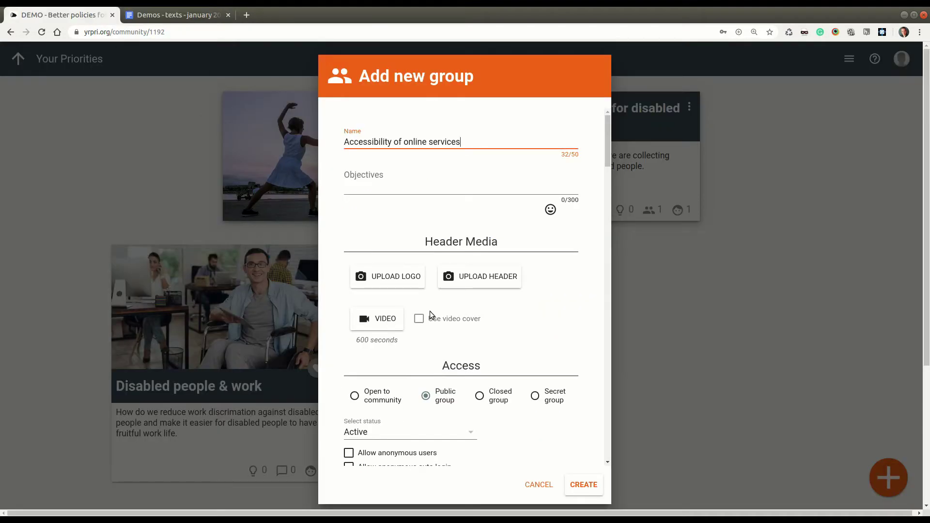
{"action": "left_click", "coordinate": [395, 188]}
{"action": "key", "text": "ctrl+v"}
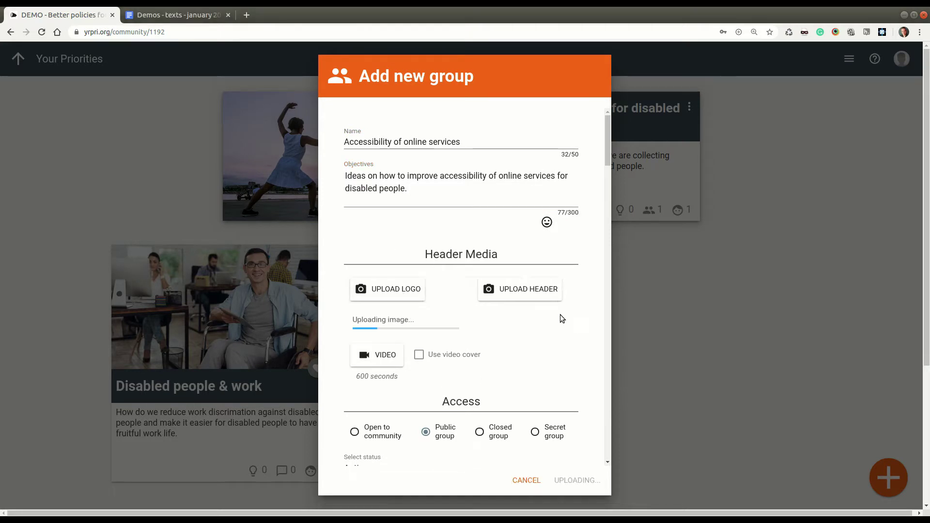
Step: Allow anonymous users and disable location for the group
{"action": "scroll", "coordinate": [523, 365], "scroll_direction": "down", "scroll_amount": 5}
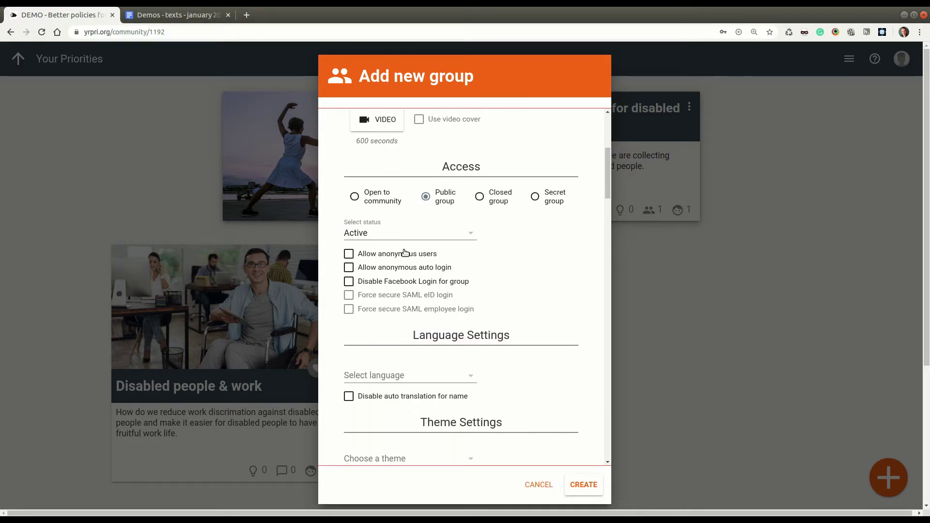
{"action": "left_click", "coordinate": [349, 254]}
{"action": "scroll", "coordinate": [519, 270], "scroll_direction": "down", "scroll_amount": 8}
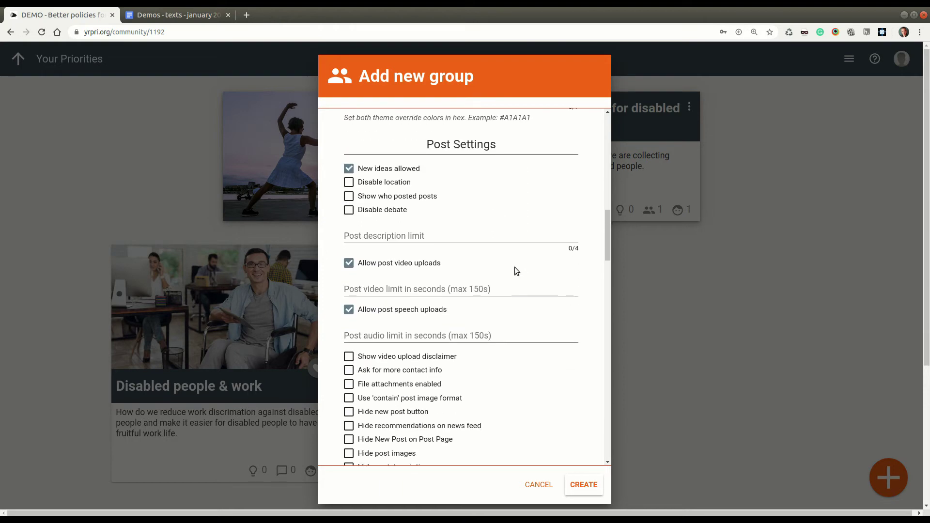
{"action": "left_click", "coordinate": [405, 186]}
{"action": "scroll", "coordinate": [482, 310], "scroll_direction": "down", "scroll_amount": 6}
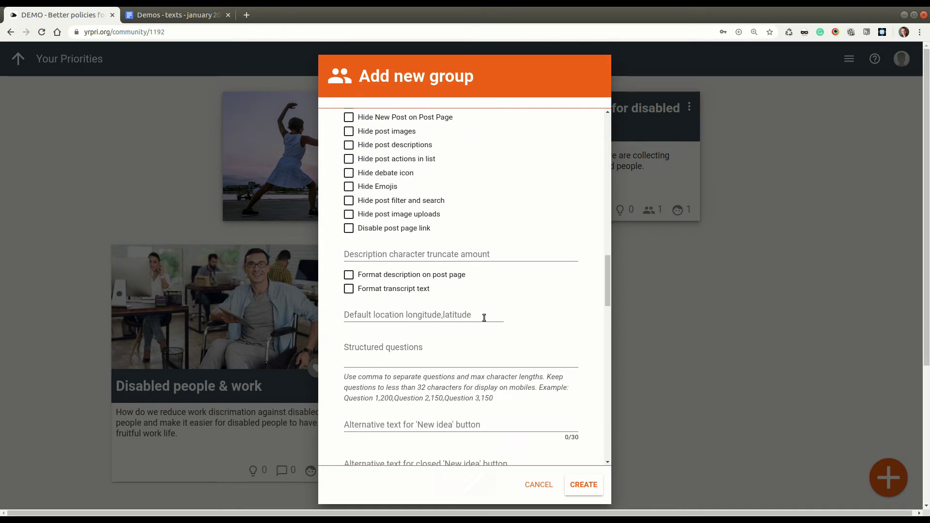
{"action": "scroll", "coordinate": [483, 320], "scroll_direction": "down", "scroll_amount": 8}
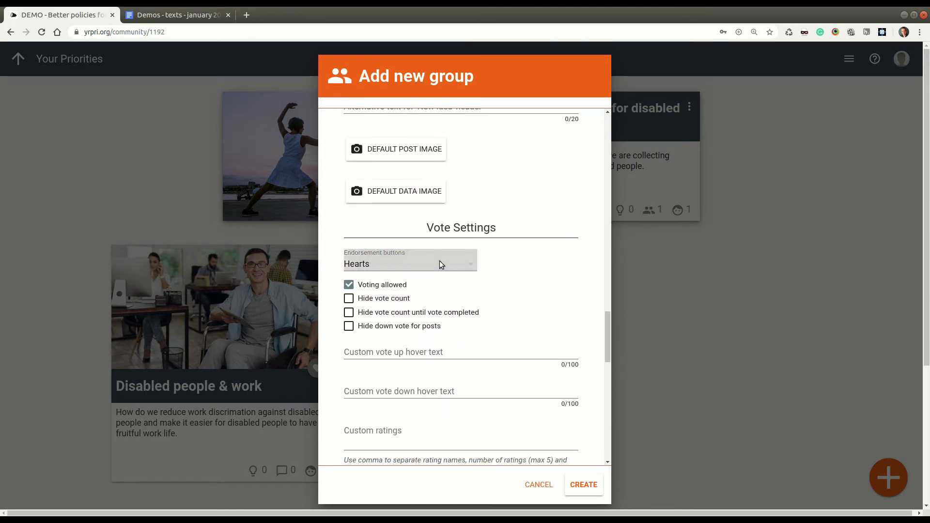
Step: Choose Thumbs endorsements, make new points optional and hide all tabs
{"action": "left_click", "coordinate": [444, 266]}
{"action": "left_click", "coordinate": [459, 315]}
{"action": "scroll", "coordinate": [487, 312], "scroll_direction": "down", "scroll_amount": 6}
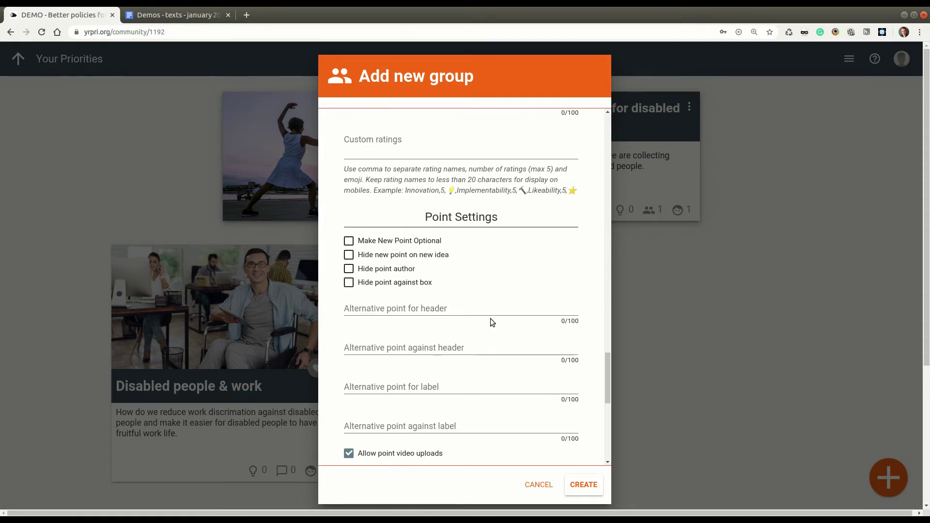
{"action": "scroll", "coordinate": [491, 318], "scroll_direction": "down", "scroll_amount": 1}
{"action": "left_click", "coordinate": [439, 198]}
{"action": "scroll", "coordinate": [459, 289], "scroll_direction": "down", "scroll_amount": 10}
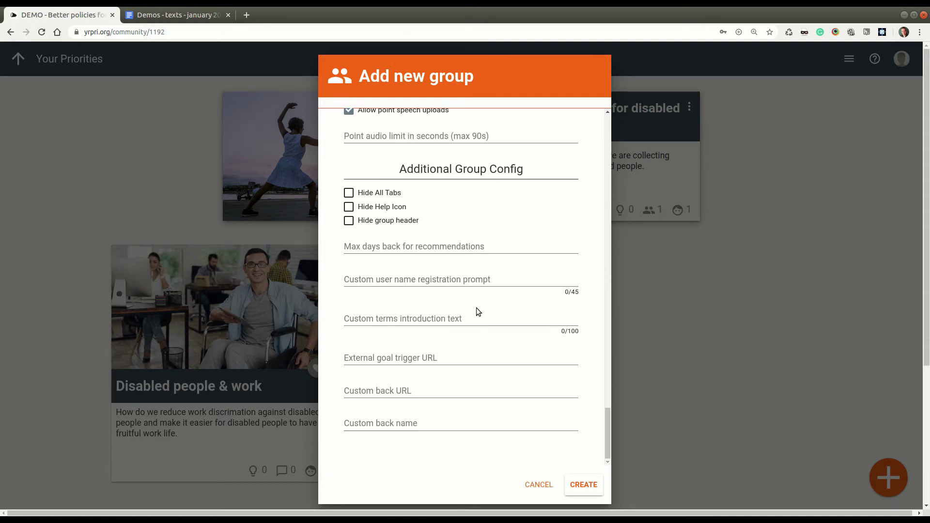
{"action": "left_click", "coordinate": [393, 193]}
Step: Create the second group, then start a third named 'Mobility & physical accessibility'
{"action": "left_click", "coordinate": [587, 486]}
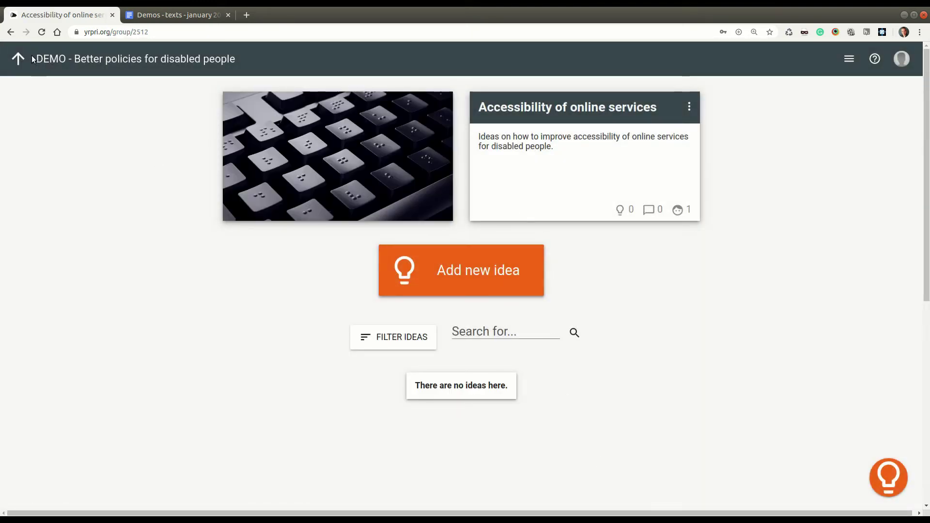
{"action": "left_click", "coordinate": [20, 58]}
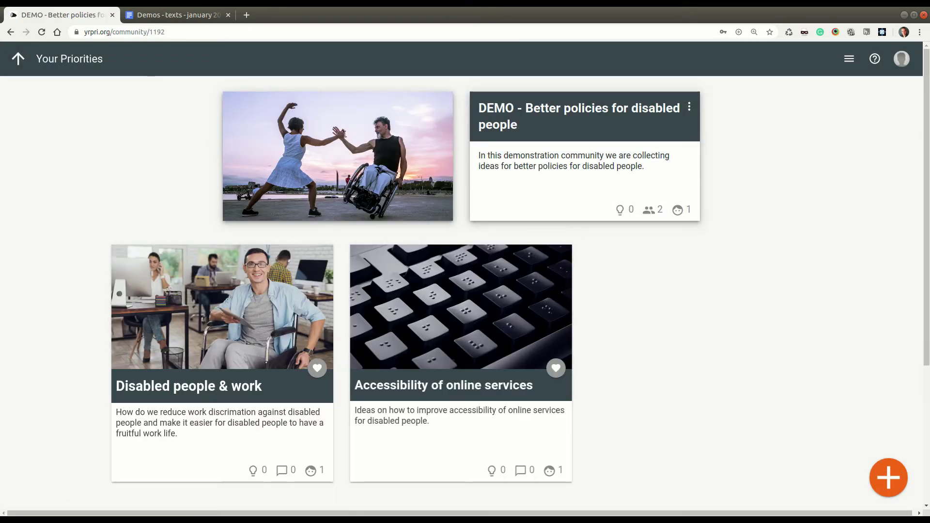
{"action": "left_click", "coordinate": [137, 19]}
{"action": "scroll", "coordinate": [415, 305], "scroll_direction": "down", "scroll_amount": 4}
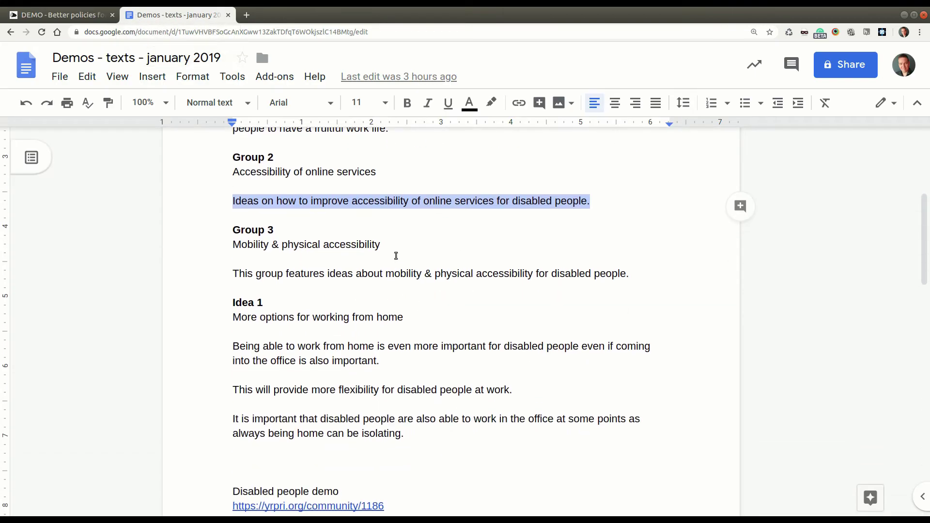
{"action": "left_click_drag", "start_coordinate": [409, 245], "coordinate": [232, 245]}
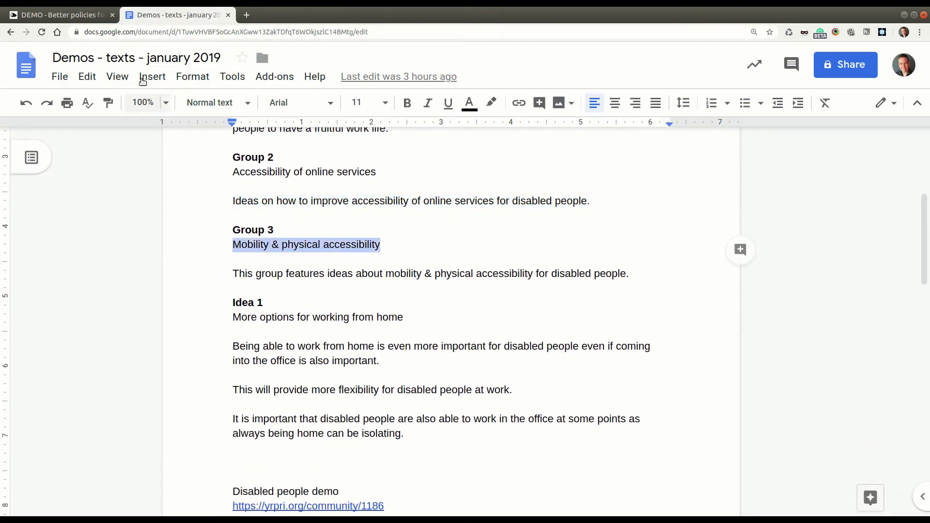
{"action": "left_click", "coordinate": [63, 15]}
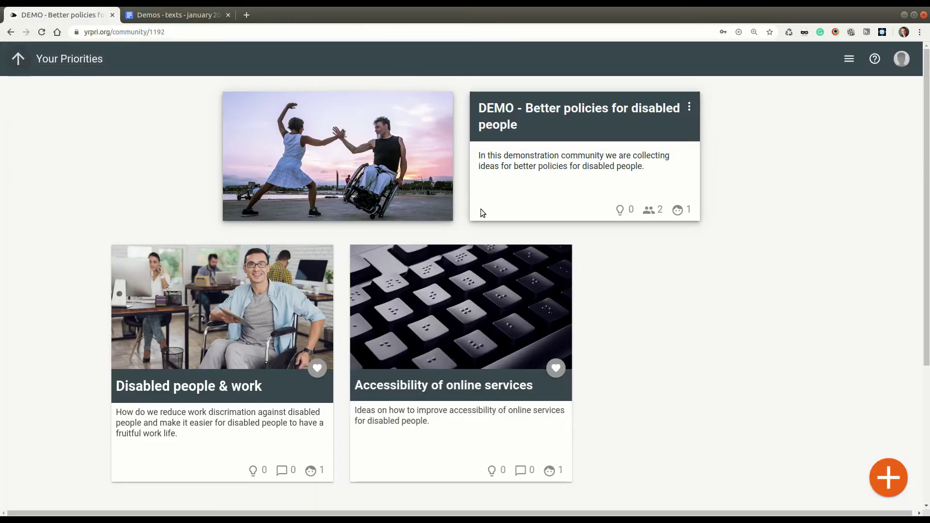
{"action": "left_click", "coordinate": [899, 481]}
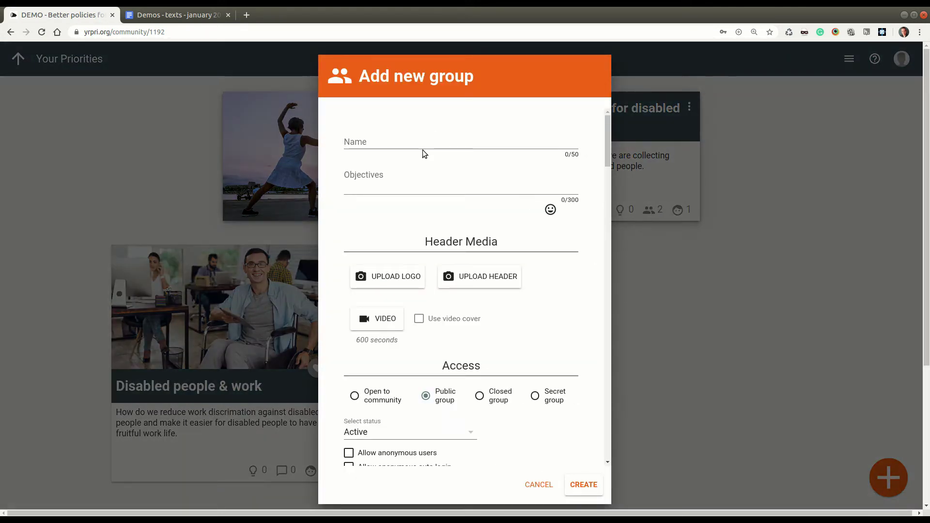
{"action": "left_click", "coordinate": [422, 151]}
{"action": "key", "text": "ctrl+v"}
Step: Paste the Group 3 description as the objective and add a group image
{"action": "left_click", "coordinate": [174, 15]}
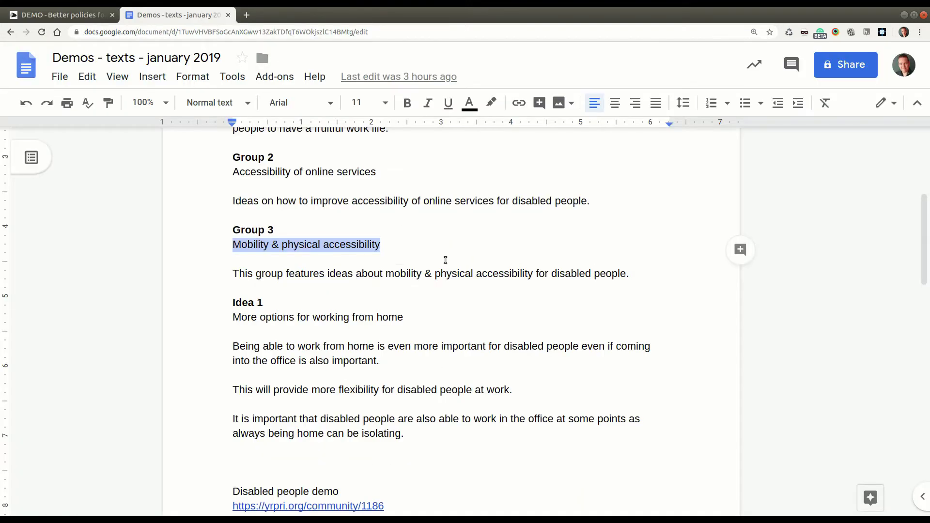
{"action": "left_click", "coordinate": [448, 264]}
{"action": "left_click_drag", "start_coordinate": [631, 274], "coordinate": [232, 274]}
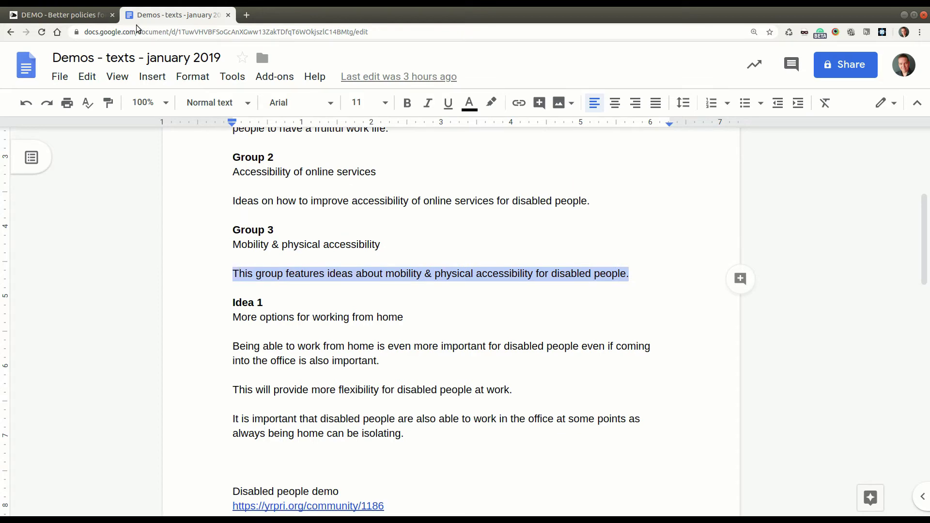
{"action": "left_click", "coordinate": [103, 16]}
{"action": "left_click", "coordinate": [419, 173]}
{"action": "key", "text": "ctrl+v"}
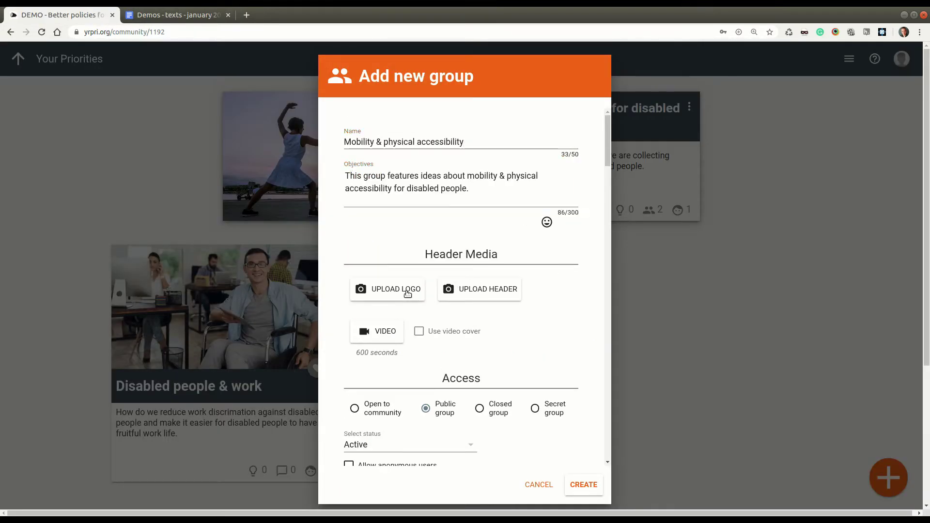
{"action": "left_click", "coordinate": [388, 289]}
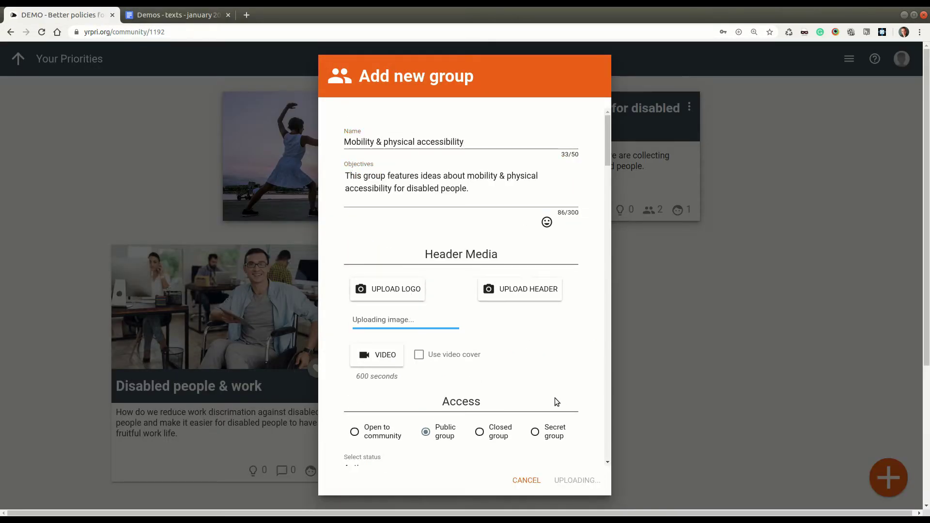
Step: Allow anonymous users in the Mobility & physical accessibility group
{"action": "scroll", "coordinate": [547, 395], "scroll_direction": "down", "scroll_amount": 5}
{"action": "left_click", "coordinate": [404, 203]}
{"action": "scroll", "coordinate": [473, 378], "scroll_direction": "down", "scroll_amount": 6}
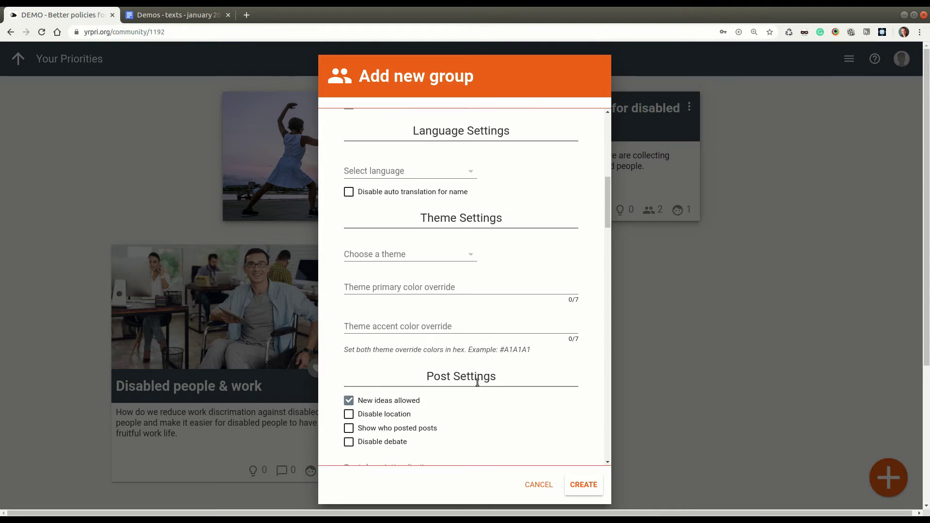
{"action": "scroll", "coordinate": [512, 356], "scroll_direction": "down", "scroll_amount": 10}
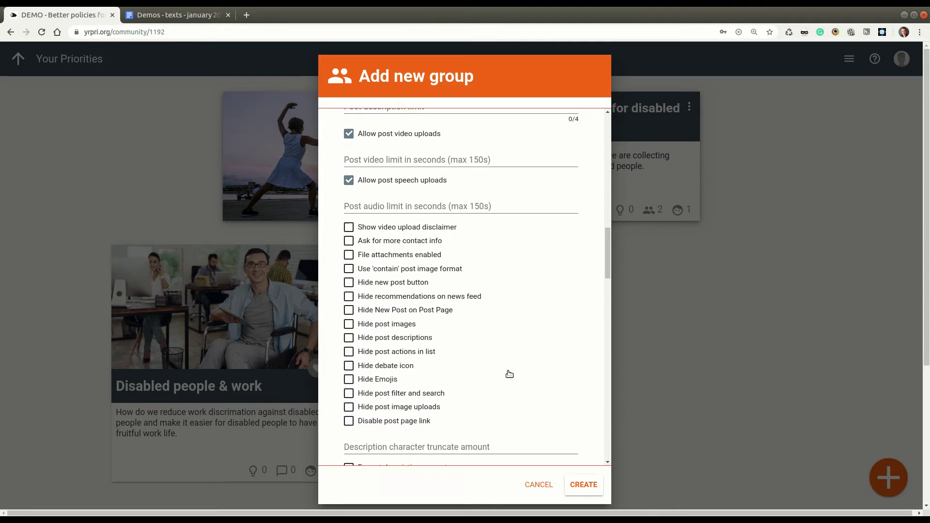
{"action": "scroll", "coordinate": [484, 339], "scroll_direction": "down", "scroll_amount": 3}
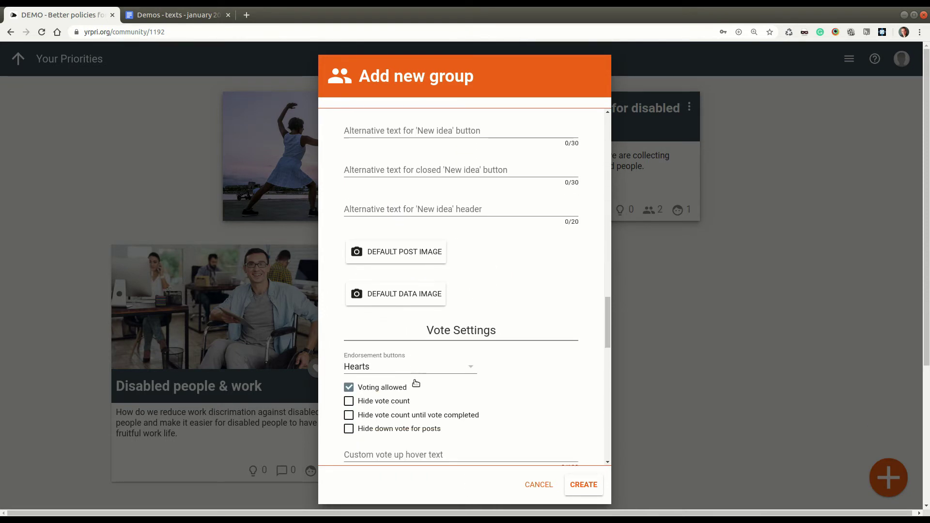
Step: Set Thumbs endorsements, make new points optional and hide all tabs
{"action": "left_click", "coordinate": [438, 369]}
{"action": "left_click", "coordinate": [459, 418]}
{"action": "scroll", "coordinate": [536, 394], "scroll_direction": "down", "scroll_amount": 8}
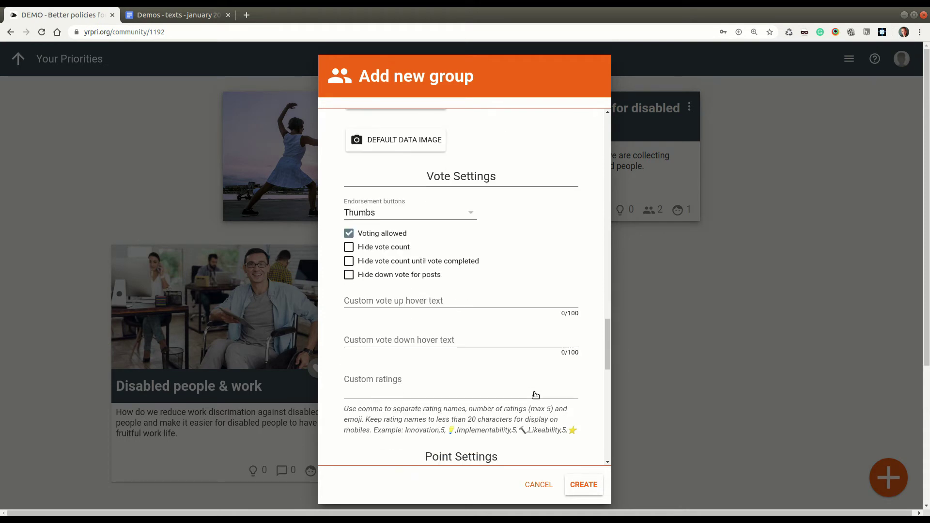
{"action": "scroll", "coordinate": [536, 395], "scroll_direction": "down", "scroll_amount": 1}
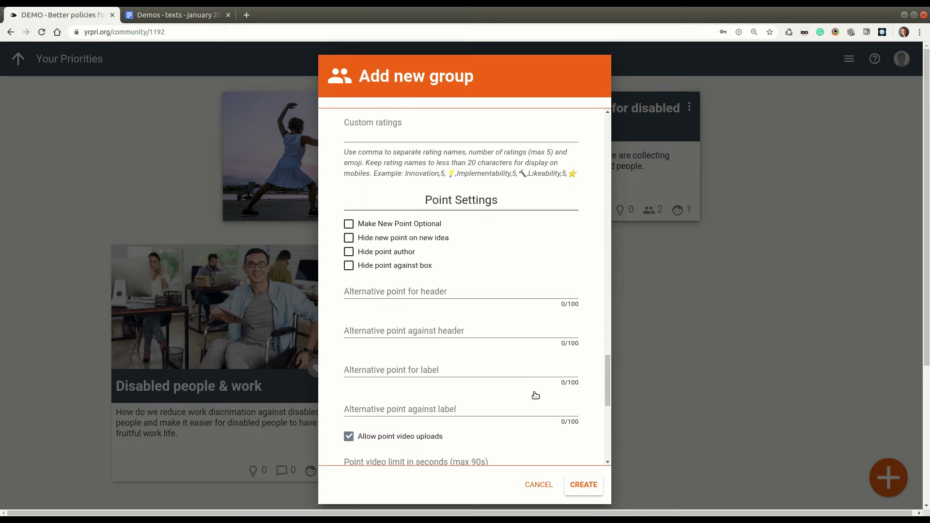
{"action": "left_click", "coordinate": [439, 224]}
{"action": "scroll", "coordinate": [504, 356], "scroll_direction": "down", "scroll_amount": 12}
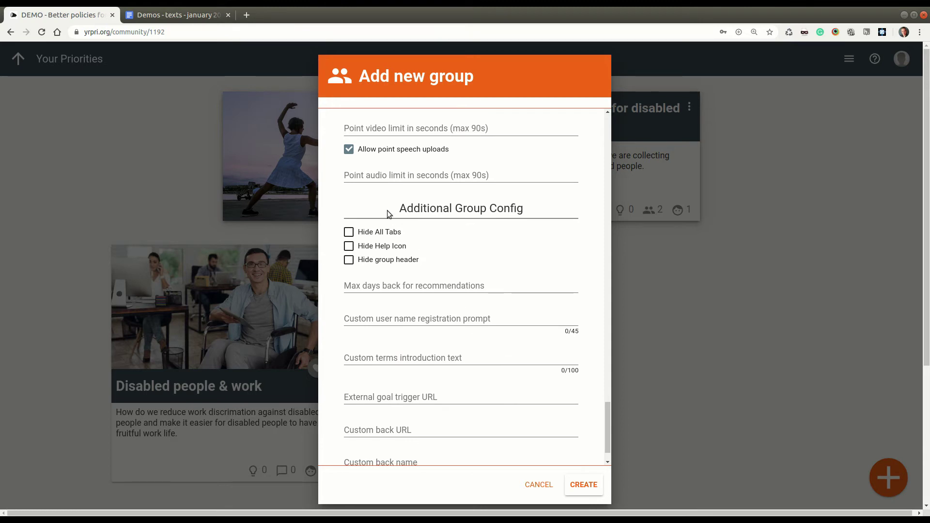
{"action": "left_click", "coordinate": [379, 232]}
{"action": "scroll", "coordinate": [556, 464], "scroll_direction": "down", "scroll_amount": 3}
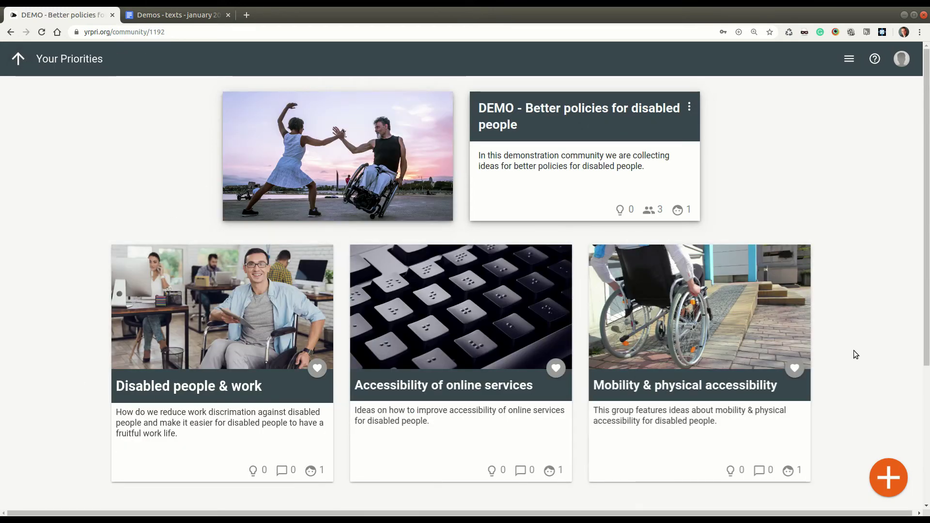
{"action": "left_click_drag", "start_coordinate": [512, 156], "coordinate": [231, 172]}
{"action": "left_click", "coordinate": [230, 172]}
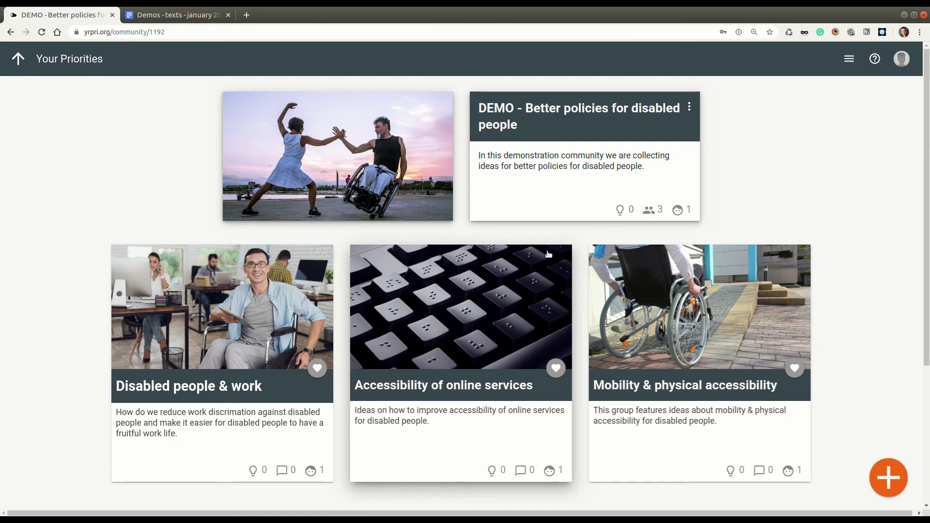
Step: Toggle community access to secret and back to public, save, then open Disabled people & work
{"action": "left_click", "coordinate": [688, 108]}
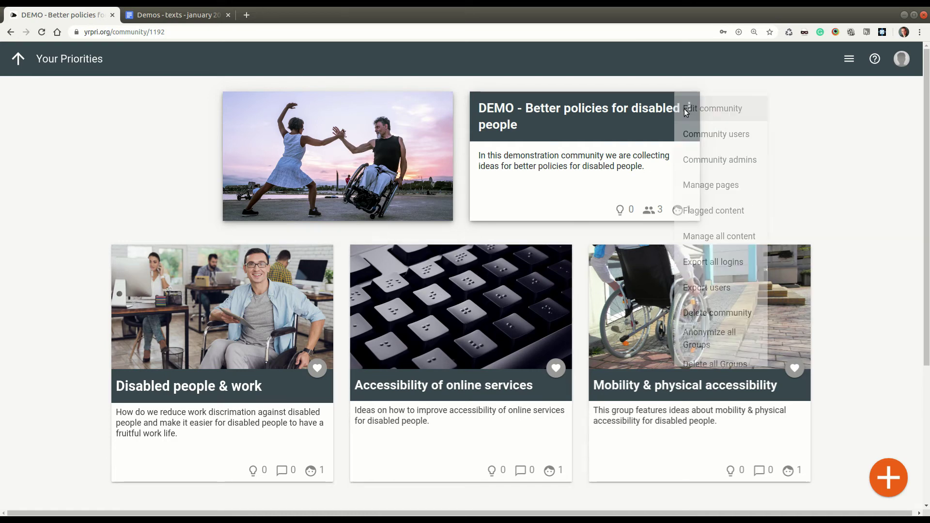
{"action": "left_click", "coordinate": [713, 108]}
{"action": "scroll", "coordinate": [559, 327], "scroll_direction": "down", "scroll_amount": 2}
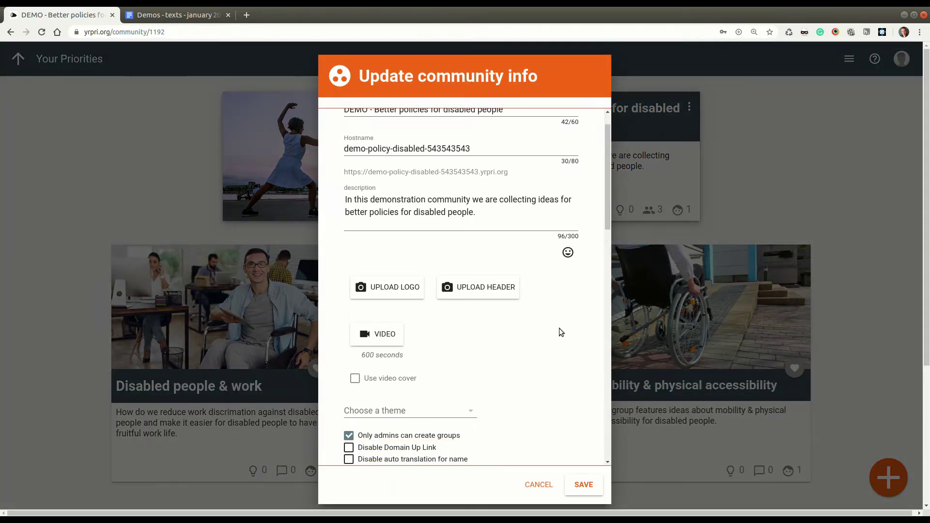
{"action": "scroll", "coordinate": [559, 327], "scroll_direction": "down", "scroll_amount": 10}
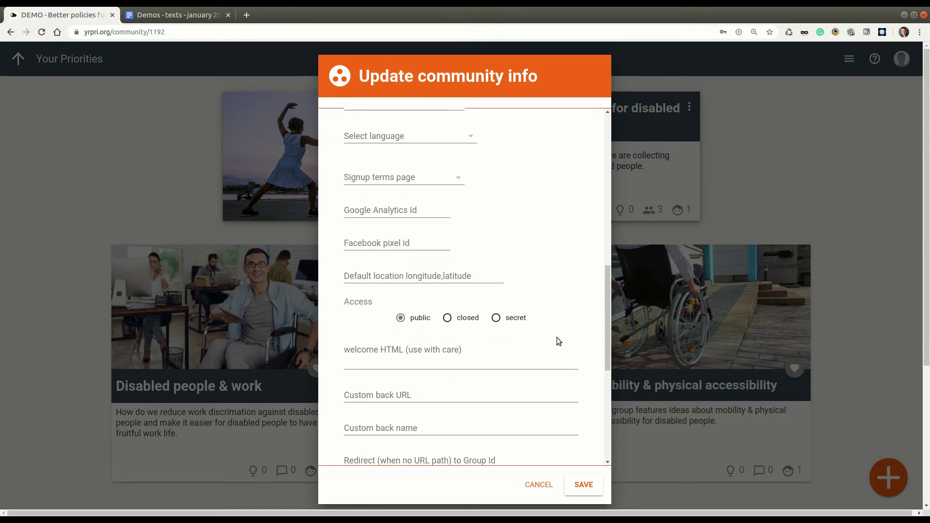
{"action": "left_click", "coordinate": [513, 317]}
{"action": "left_click", "coordinate": [421, 318]}
{"action": "left_click", "coordinate": [583, 484]}
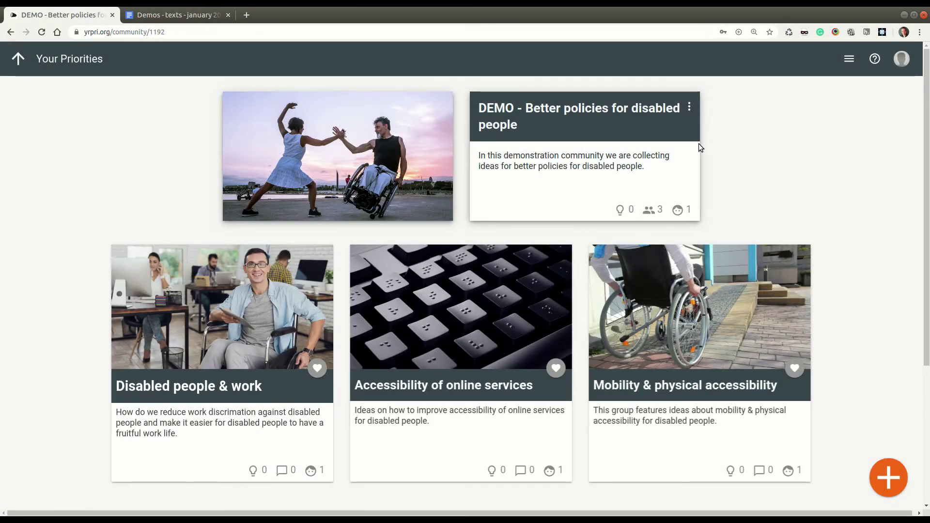
{"action": "left_click", "coordinate": [228, 325]}
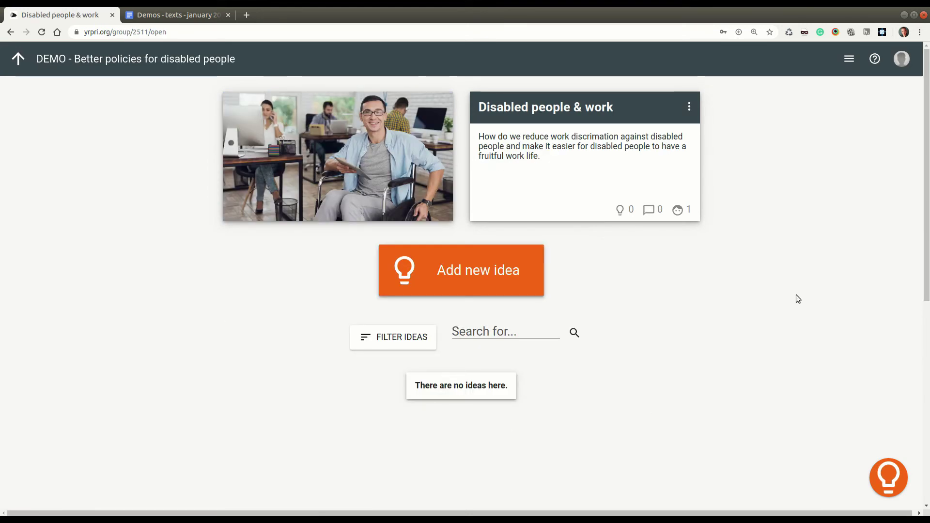
Step: Start a new idea titled 'More options for working from home', pasted from the demo texts
{"action": "left_click", "coordinate": [448, 270]}
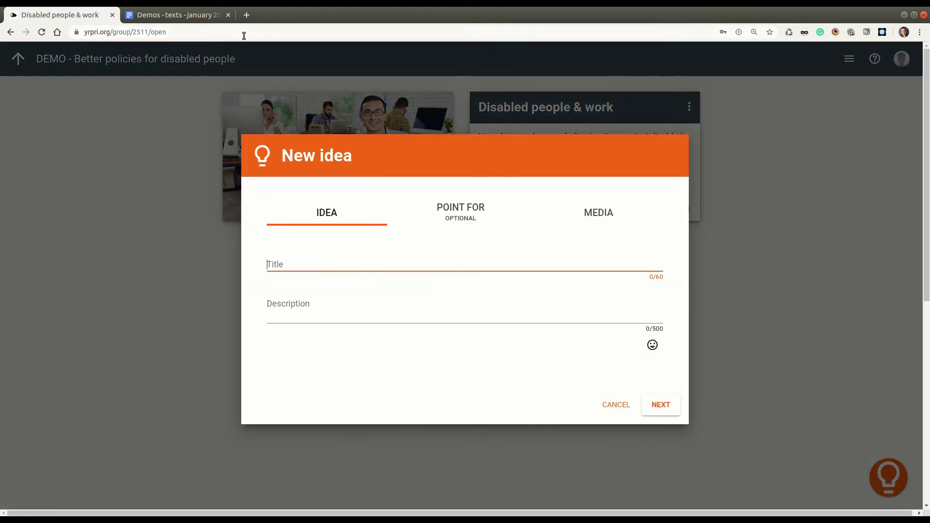
{"action": "left_click", "coordinate": [211, 19]}
{"action": "scroll", "coordinate": [416, 293], "scroll_direction": "down", "scroll_amount": 2}
{"action": "left_click_drag", "start_coordinate": [407, 241], "coordinate": [232, 240]}
{"action": "key", "text": "ctrl+c"}
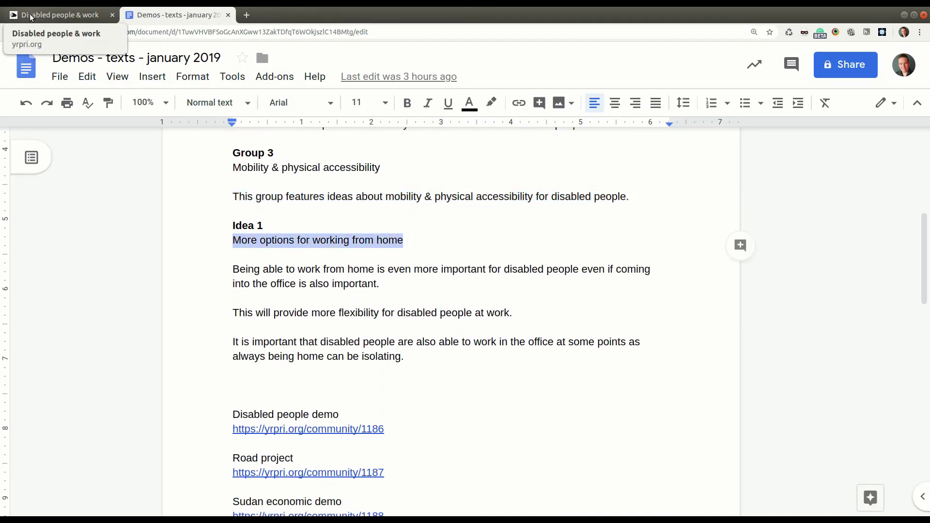
{"action": "left_click", "coordinate": [56, 14]}
{"action": "left_click", "coordinate": [338, 259]}
{"action": "key", "text": "ctrl+v"}
Step: Paste the idea's description paragraph from the demo texts document
{"action": "left_click", "coordinate": [188, 12]}
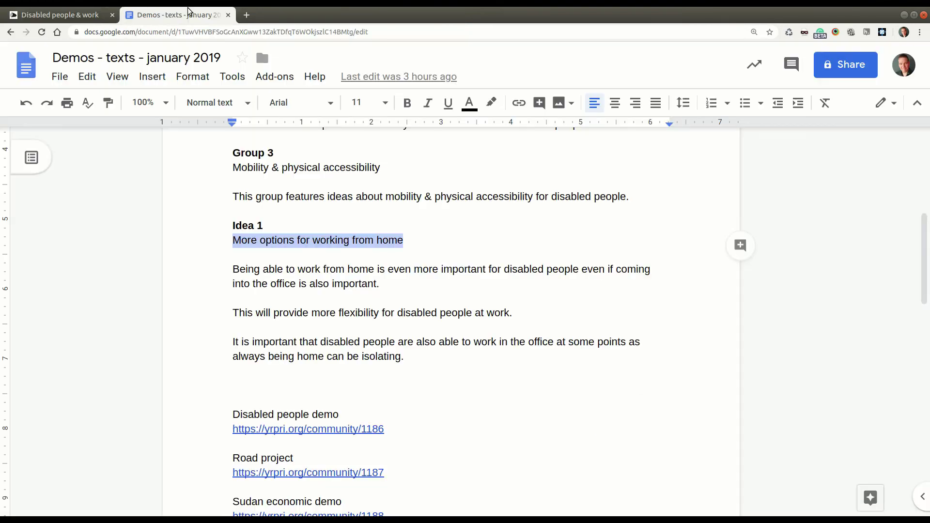
{"action": "left_click_drag", "start_coordinate": [387, 285], "coordinate": [217, 274]}
{"action": "key", "text": "ctrl+c"}
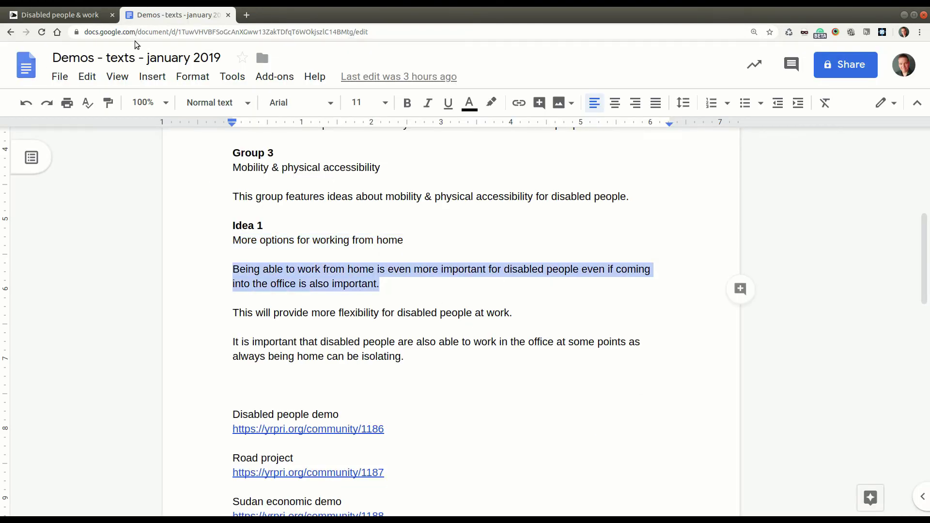
{"action": "left_click", "coordinate": [92, 17]}
{"action": "left_click", "coordinate": [332, 311]}
{"action": "key", "text": "ctrl+v"}
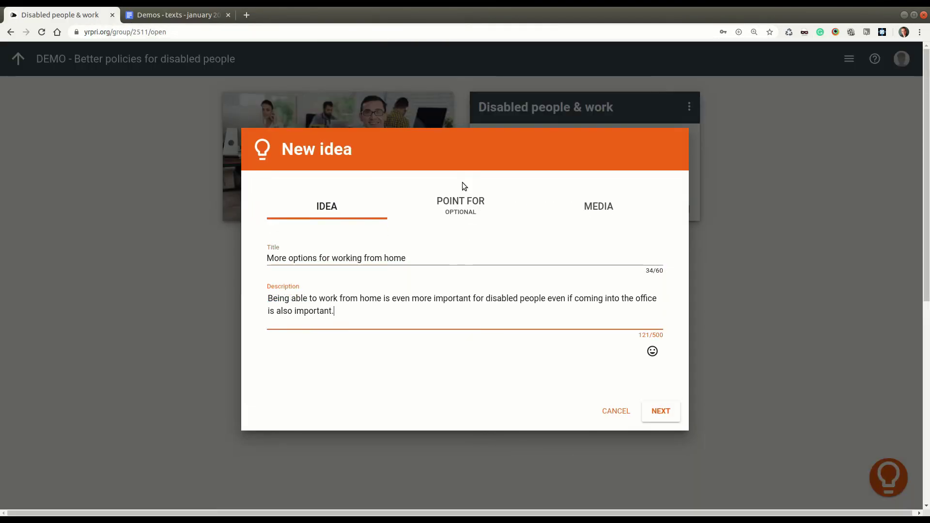
Step: Add a point for, using a sentence copied from the demo texts document
{"action": "left_click", "coordinate": [461, 207]}
{"action": "left_click", "coordinate": [183, 15]}
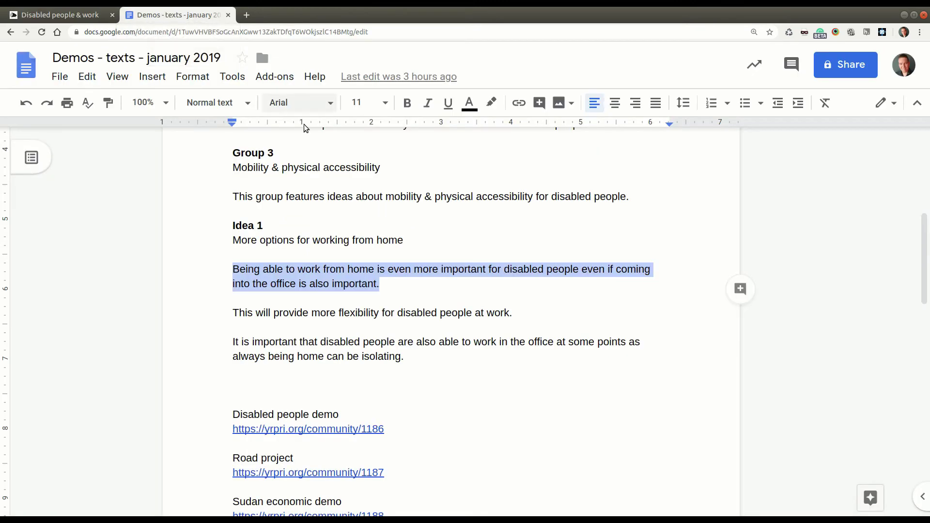
{"action": "left_click", "coordinate": [519, 324]}
{"action": "left_click_drag", "start_coordinate": [515, 313], "coordinate": [232, 312]}
{"action": "key", "text": "ctrl+c"}
{"action": "left_click", "coordinate": [58, 14]}
{"action": "left_click", "coordinate": [358, 271]}
{"action": "key", "text": "ctrl+v"}
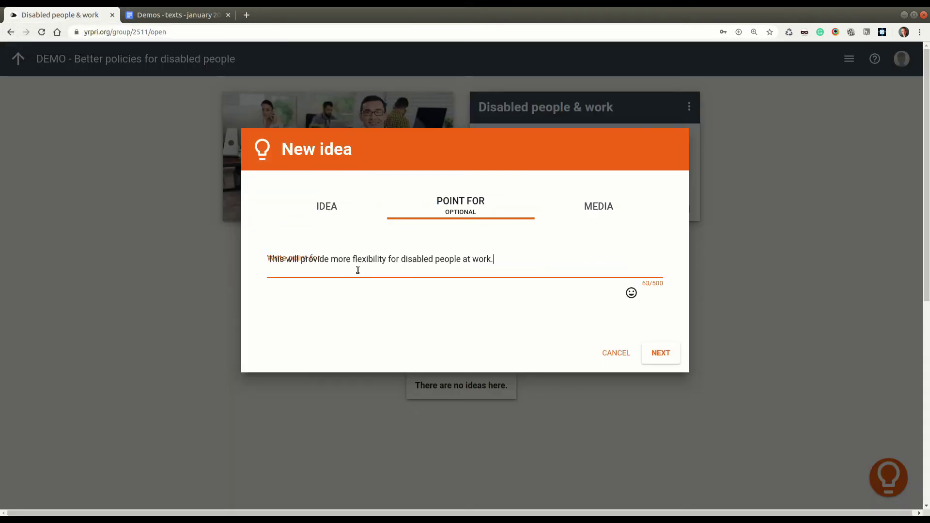
Step: Upload an image for the idea on the Media step and create it
{"action": "left_click", "coordinate": [332, 214]}
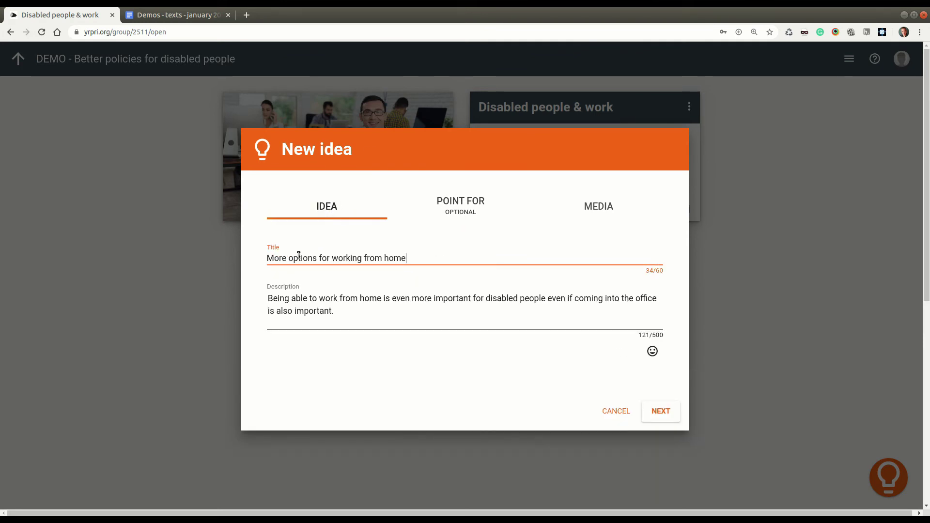
{"action": "left_click", "coordinate": [461, 200]}
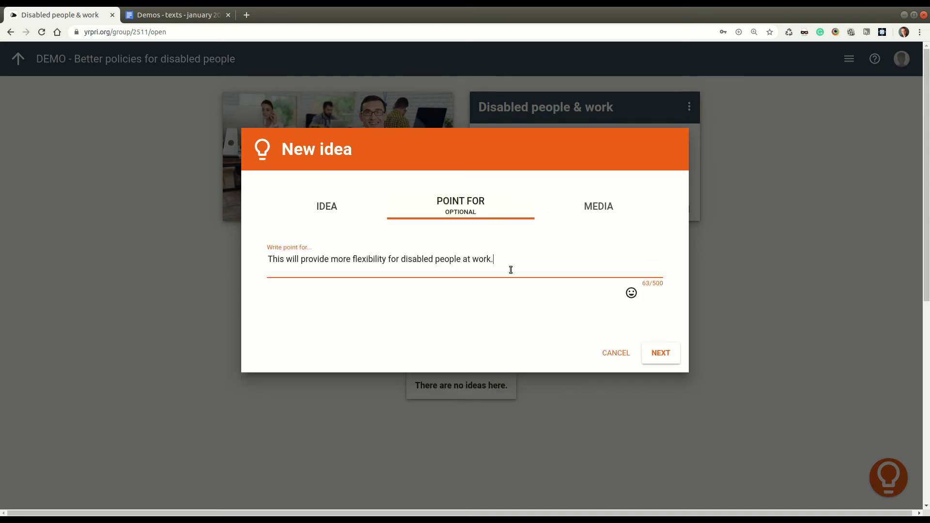
{"action": "left_click", "coordinate": [594, 209]}
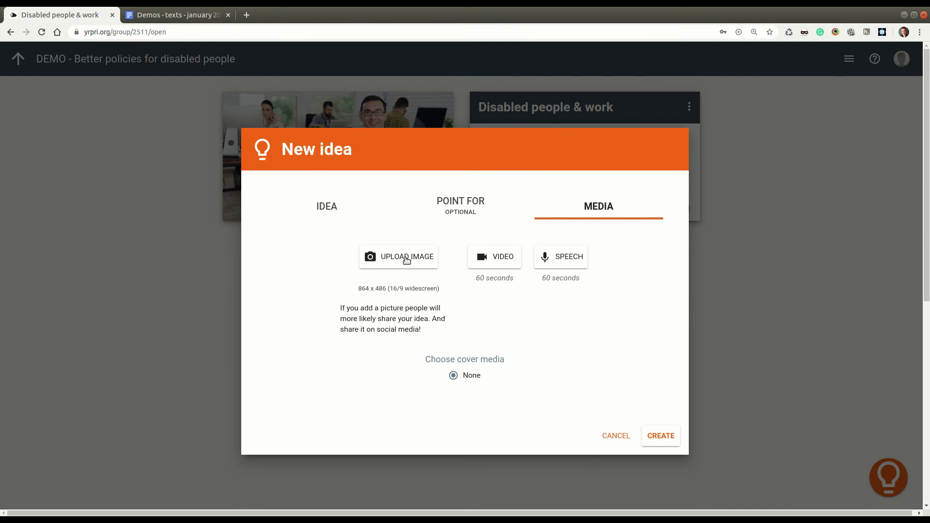
{"action": "left_click", "coordinate": [406, 260]}
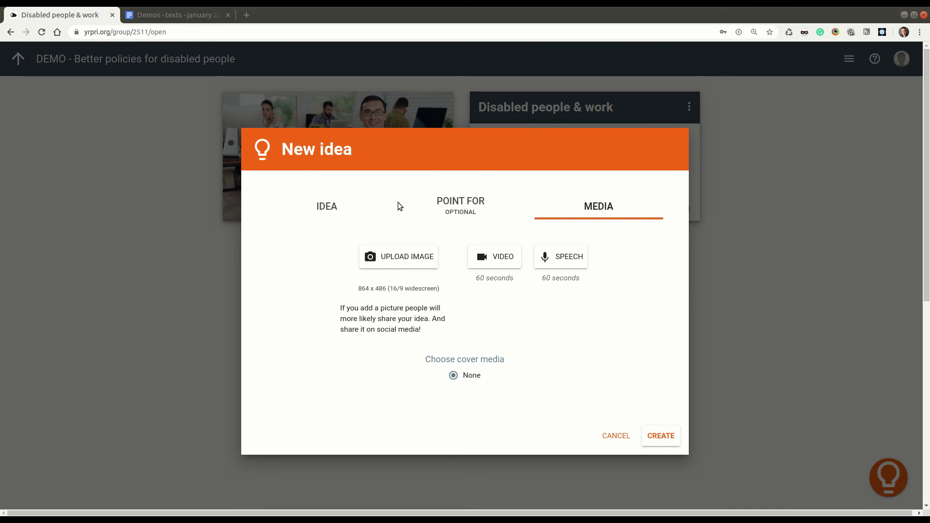
{"action": "left_click", "coordinate": [676, 142]}
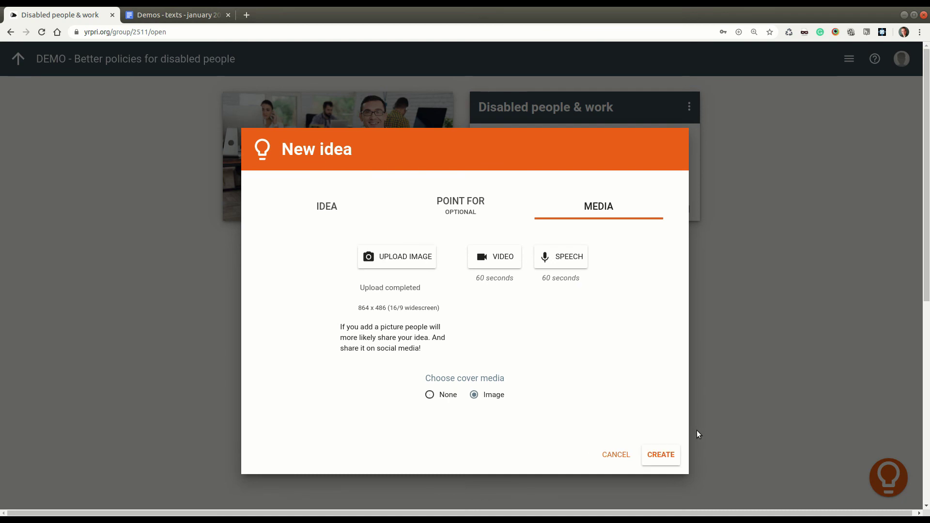
{"action": "left_click", "coordinate": [662, 455]}
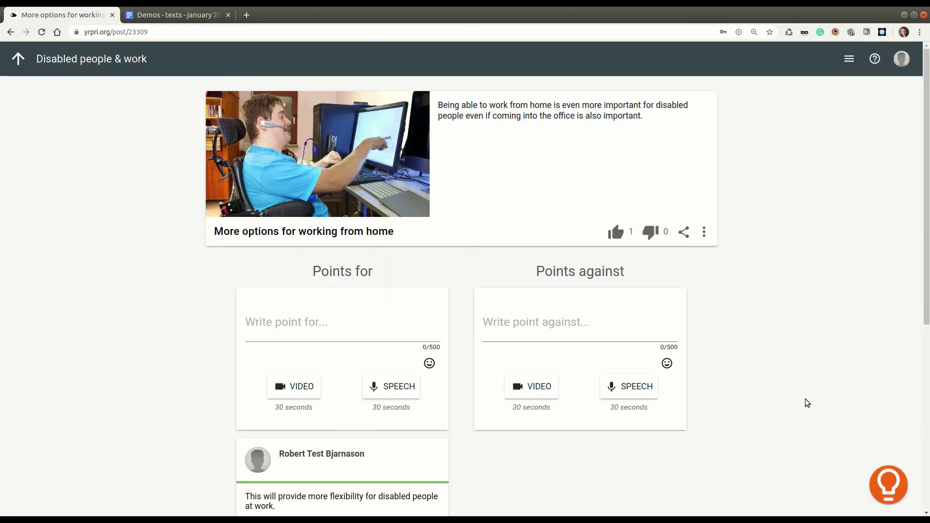
Step: Vote for the idea and upvote its point for
{"action": "scroll", "coordinate": [446, 406], "scroll_direction": "down", "scroll_amount": 1}
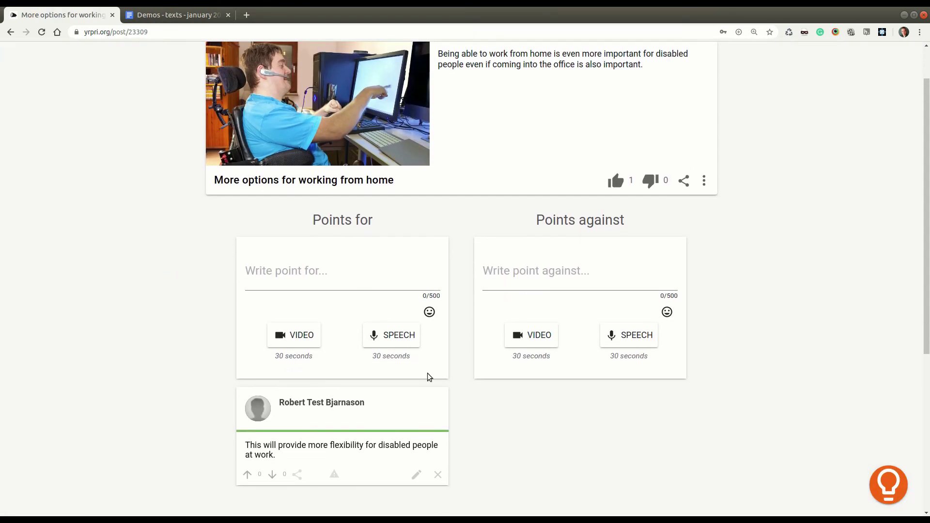
{"action": "scroll", "coordinate": [372, 460], "scroll_direction": "up", "scroll_amount": 1}
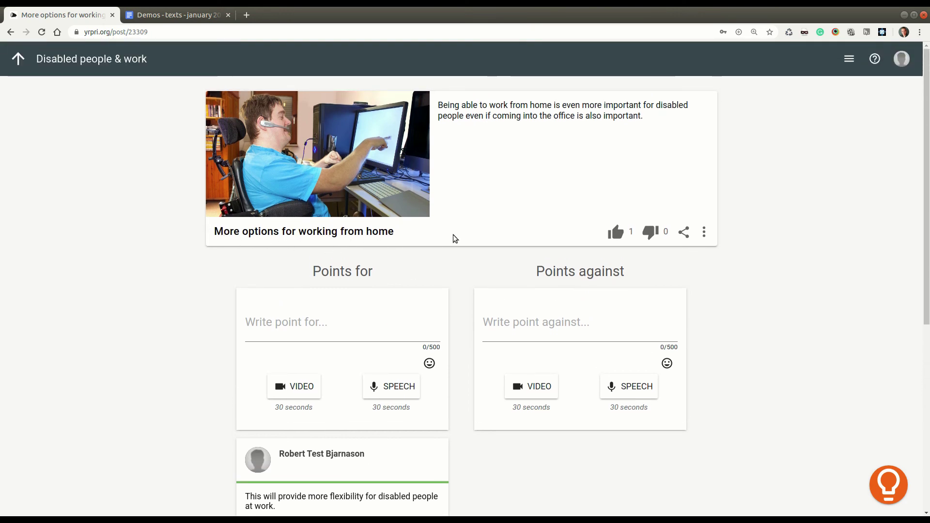
{"action": "left_click", "coordinate": [649, 233]}
{"action": "left_click", "coordinate": [616, 232]}
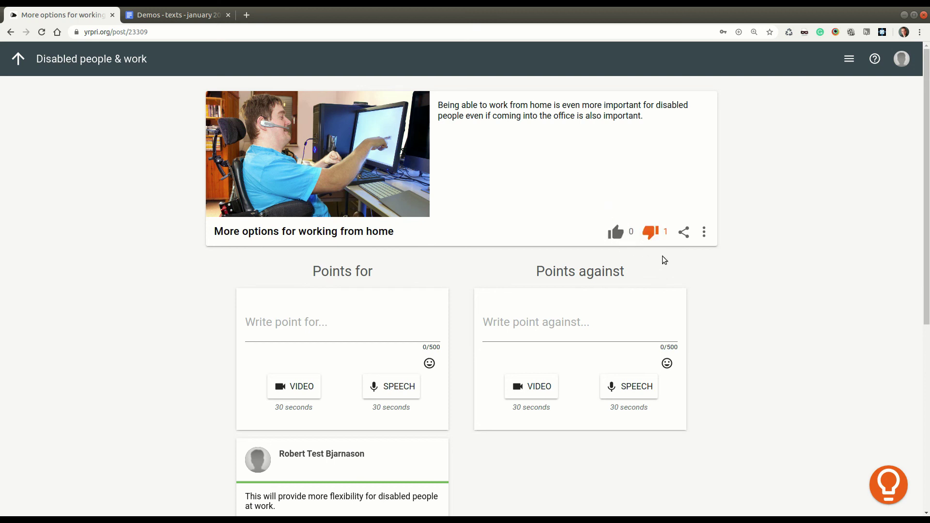
{"action": "left_click", "coordinate": [615, 231]}
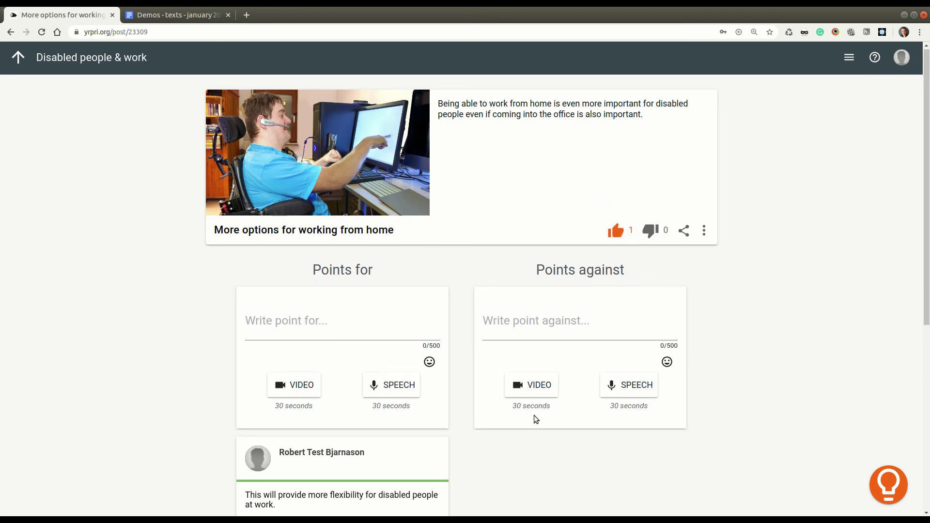
{"action": "scroll", "coordinate": [285, 400], "scroll_direction": "down", "scroll_amount": 3}
{"action": "left_click", "coordinate": [273, 425]}
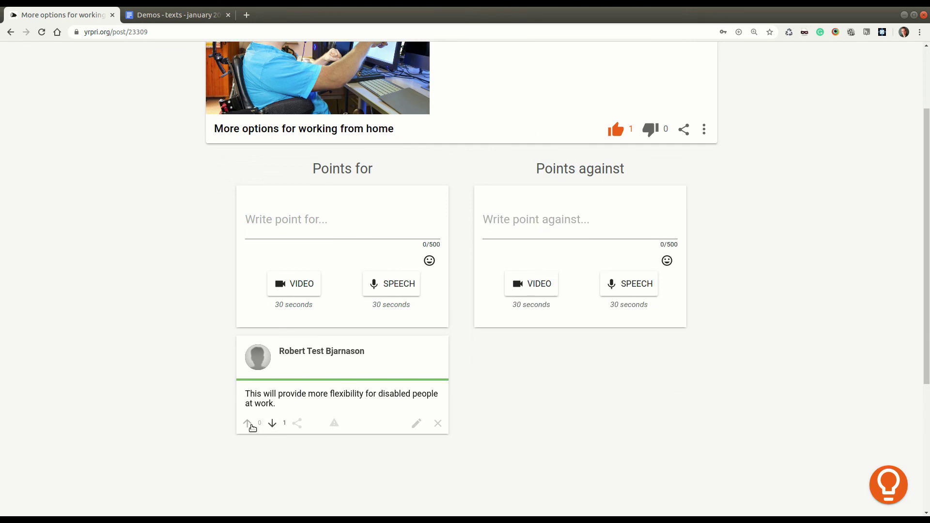
{"action": "left_click", "coordinate": [251, 425]}
Step: Post a point against saying home working can be isolating, copied from the demo texts
{"action": "scroll", "coordinate": [373, 390], "scroll_direction": "up", "scroll_amount": 3}
{"action": "scroll", "coordinate": [597, 245], "scroll_direction": "down", "scroll_amount": 1}
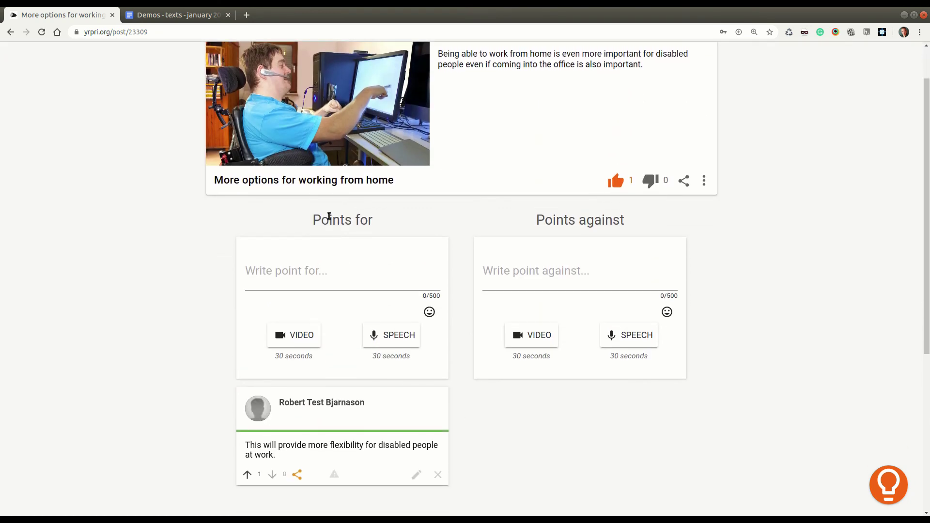
{"action": "scroll", "coordinate": [342, 350], "scroll_direction": "up", "scroll_amount": 1}
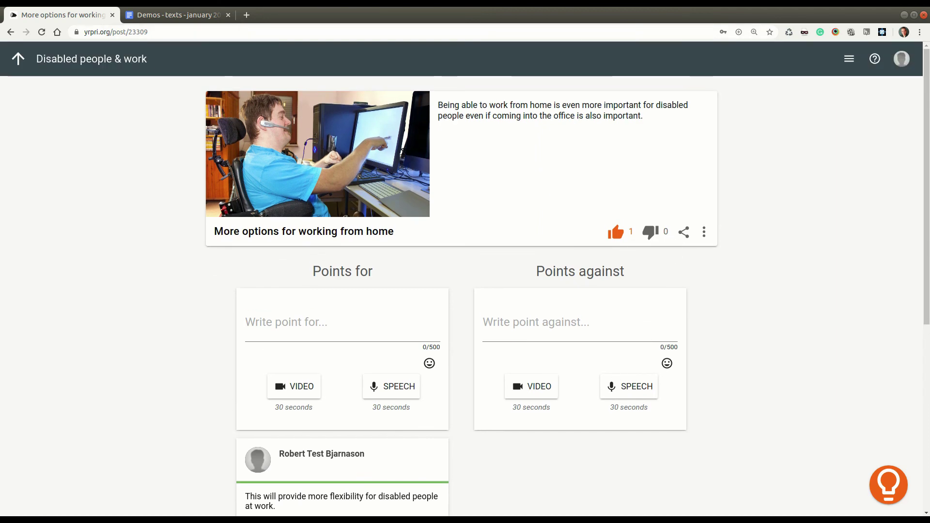
{"action": "left_click", "coordinate": [179, 14]}
{"action": "left_click_drag", "start_coordinate": [411, 361], "coordinate": [228, 341]}
{"action": "key", "text": "ctrl+c"}
{"action": "left_click", "coordinate": [63, 14]}
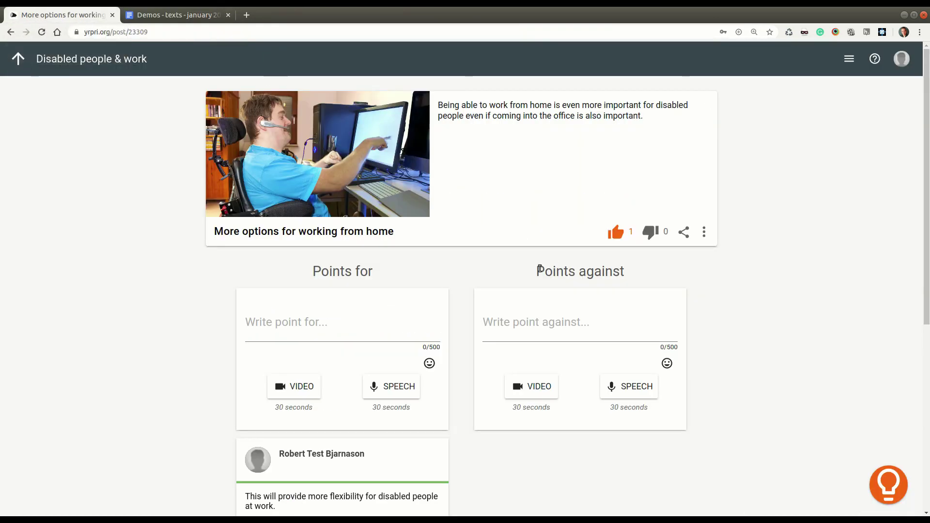
{"action": "left_click", "coordinate": [634, 348]}
{"action": "key", "text": "ctrl+v"}
{"action": "left_click", "coordinate": [591, 412]}
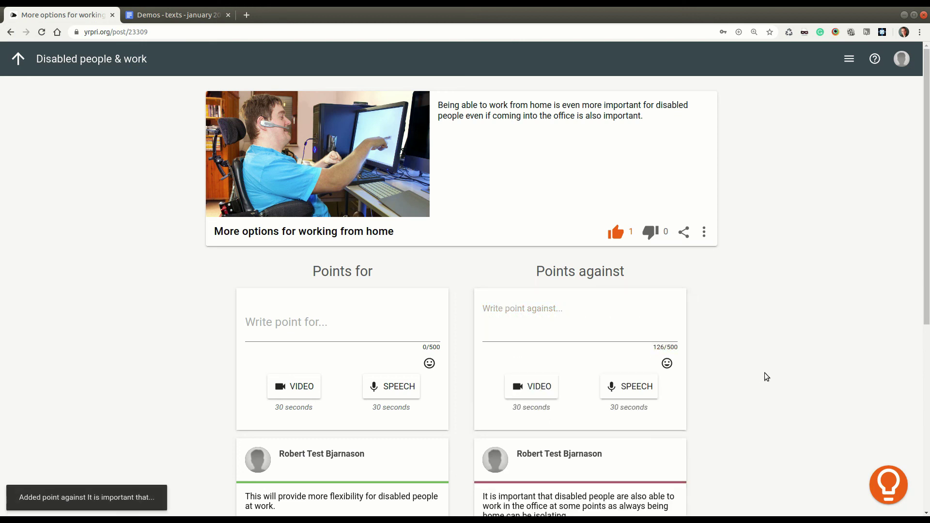
Step: Go up through the Disabled people & work group back to the community page
{"action": "scroll", "coordinate": [764, 373], "scroll_direction": "down", "scroll_amount": 2}
{"action": "scroll", "coordinate": [766, 385], "scroll_direction": "up", "scroll_amount": 2}
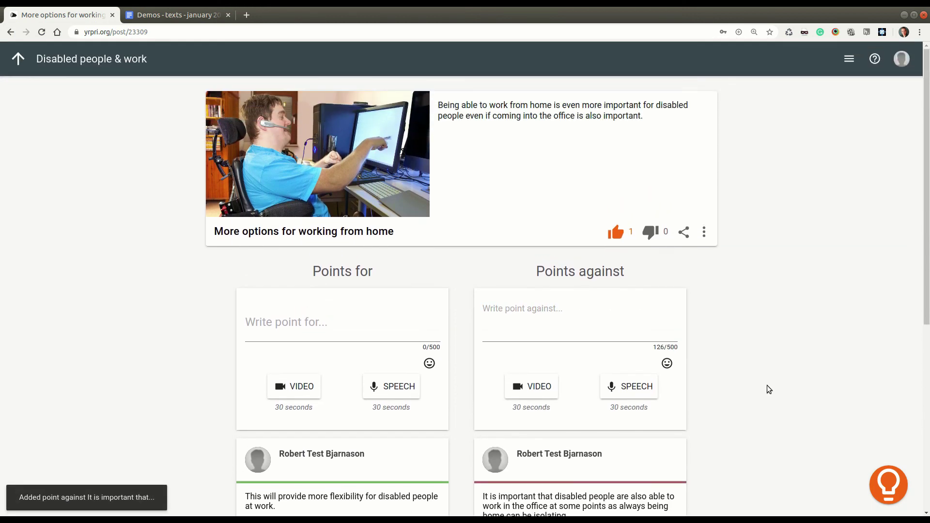
{"action": "left_click", "coordinate": [19, 59]}
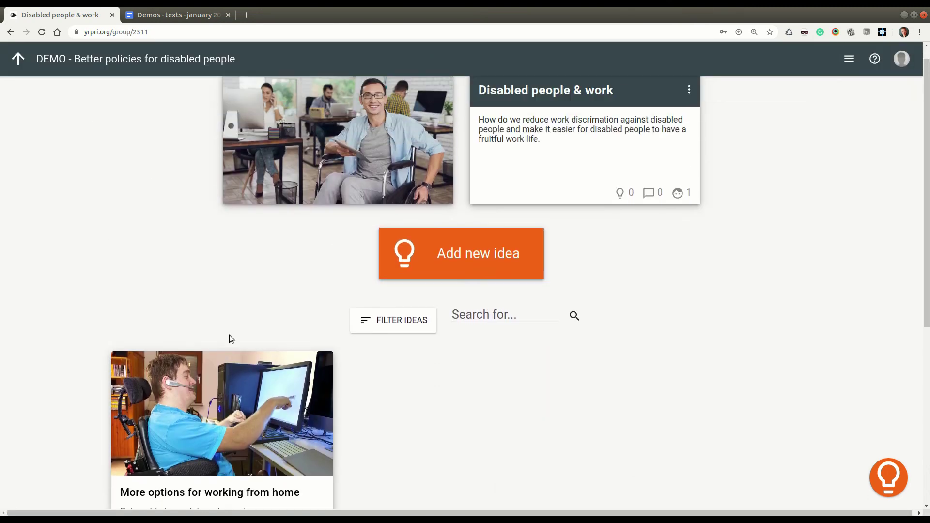
{"action": "left_click", "coordinate": [18, 58]}
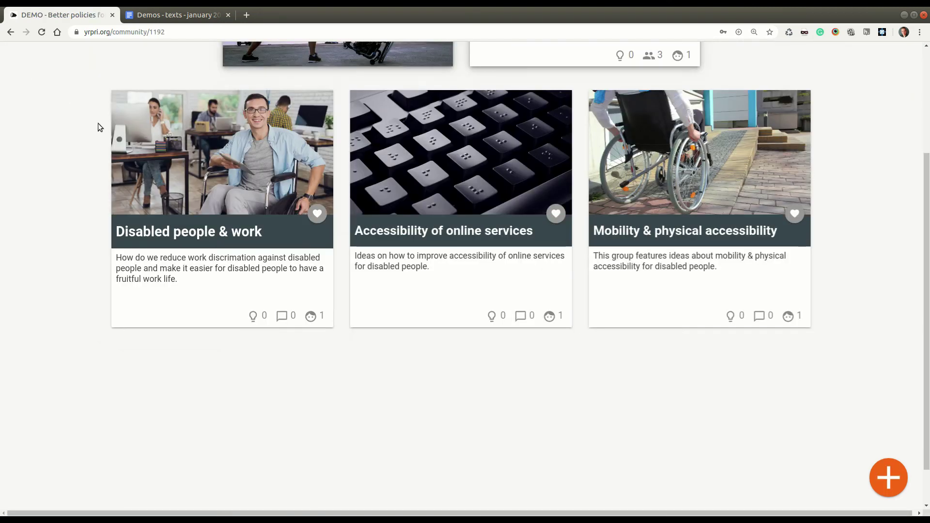